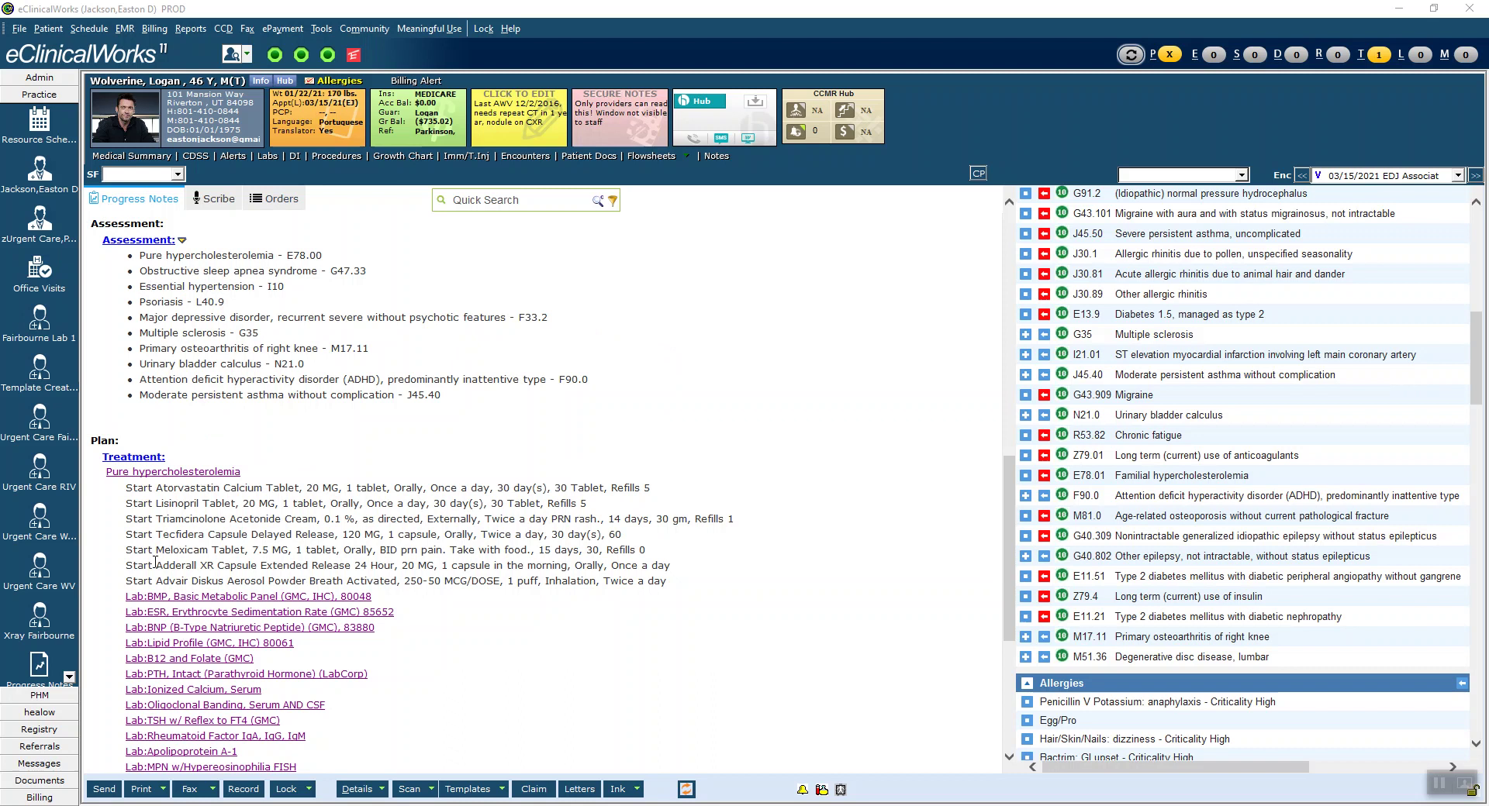
- Open the progress note's Treatment section and bring up its lab ordering window
{"action": "scroll", "coordinate": [1012, 535], "scroll_direction": "down", "scroll_amount": 1}
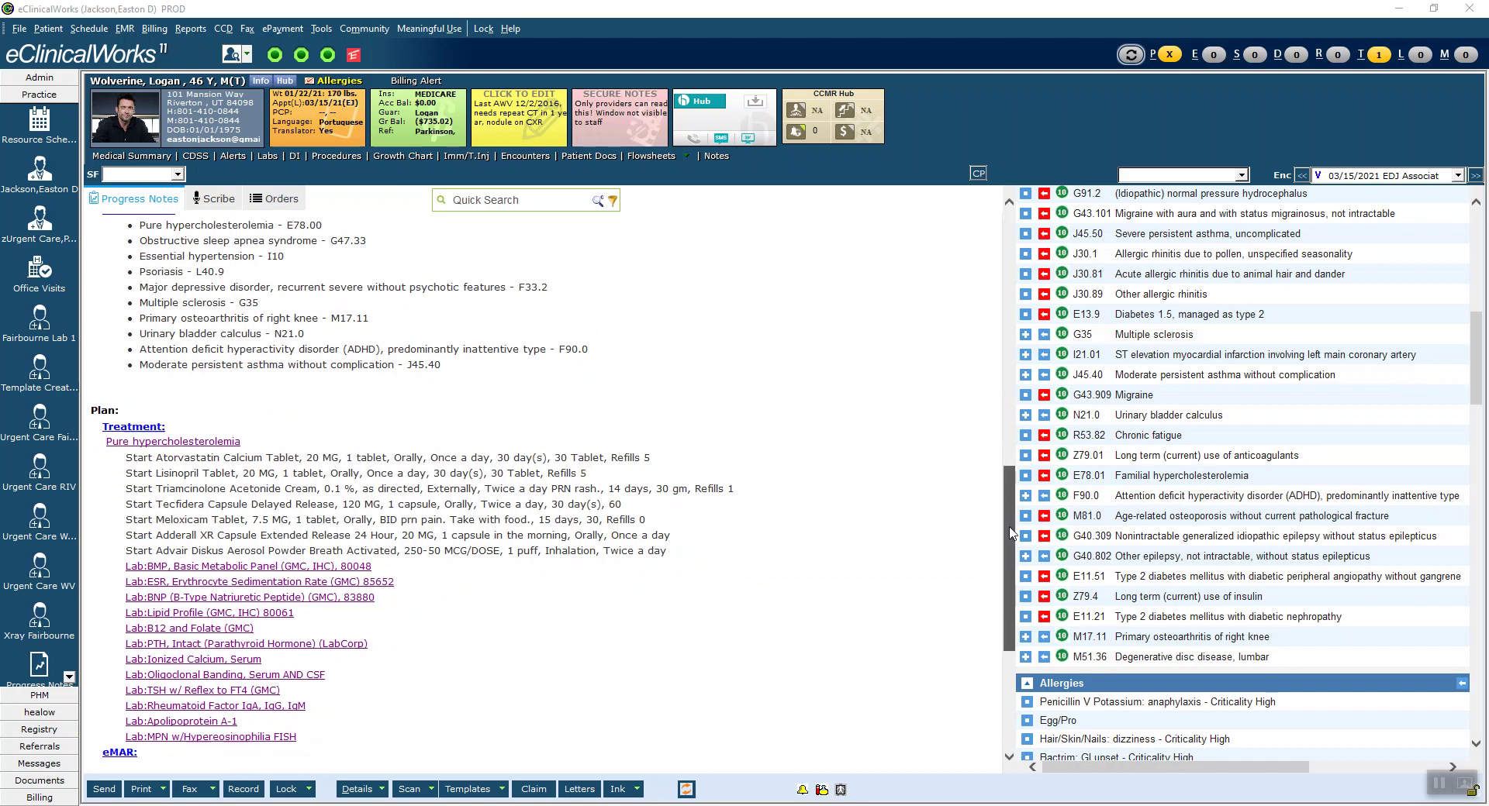
{"action": "scroll", "coordinate": [1012, 535], "scroll_direction": "up", "scroll_amount": 1}
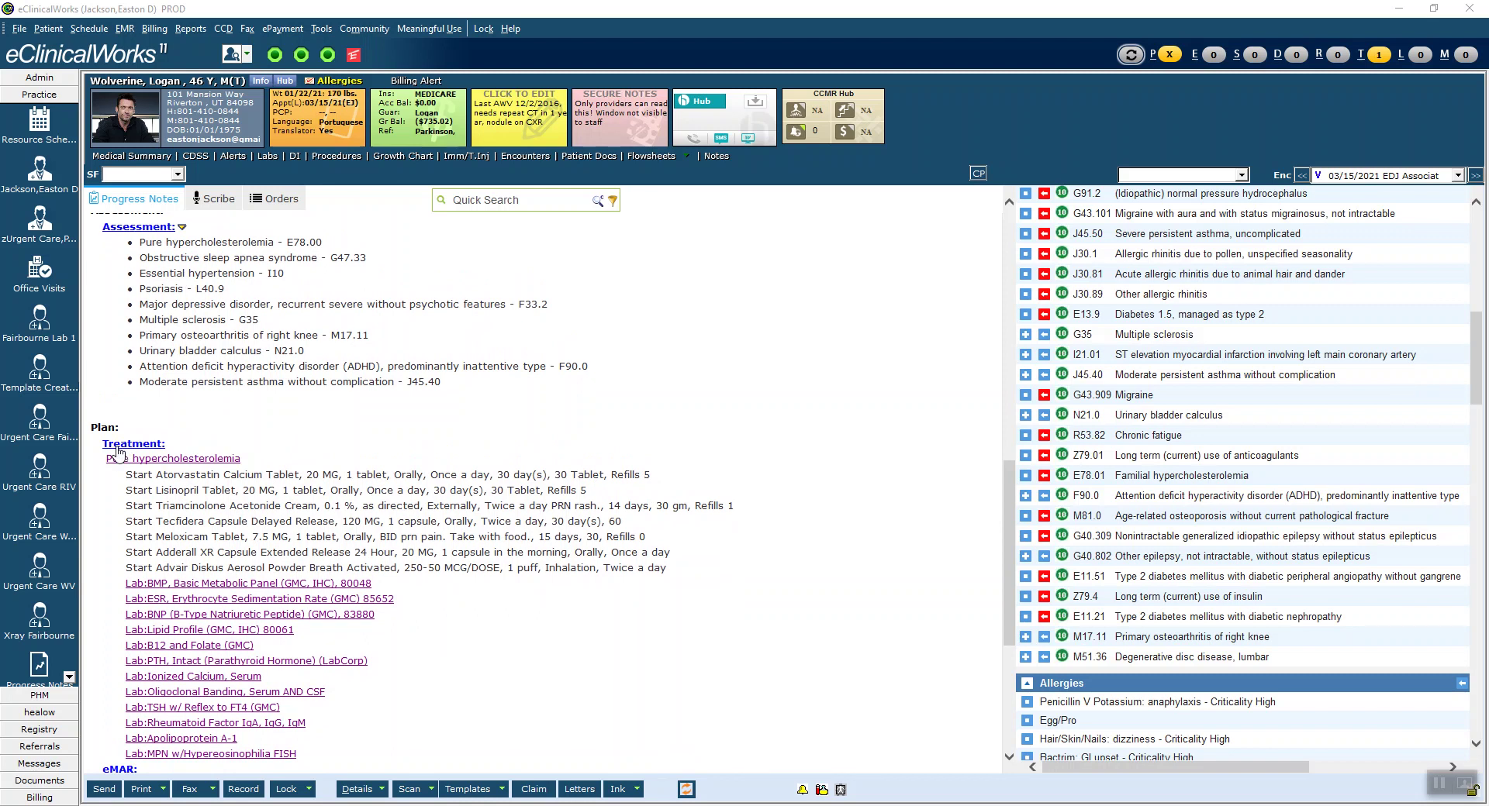
{"action": "left_click", "coordinate": [117, 452]}
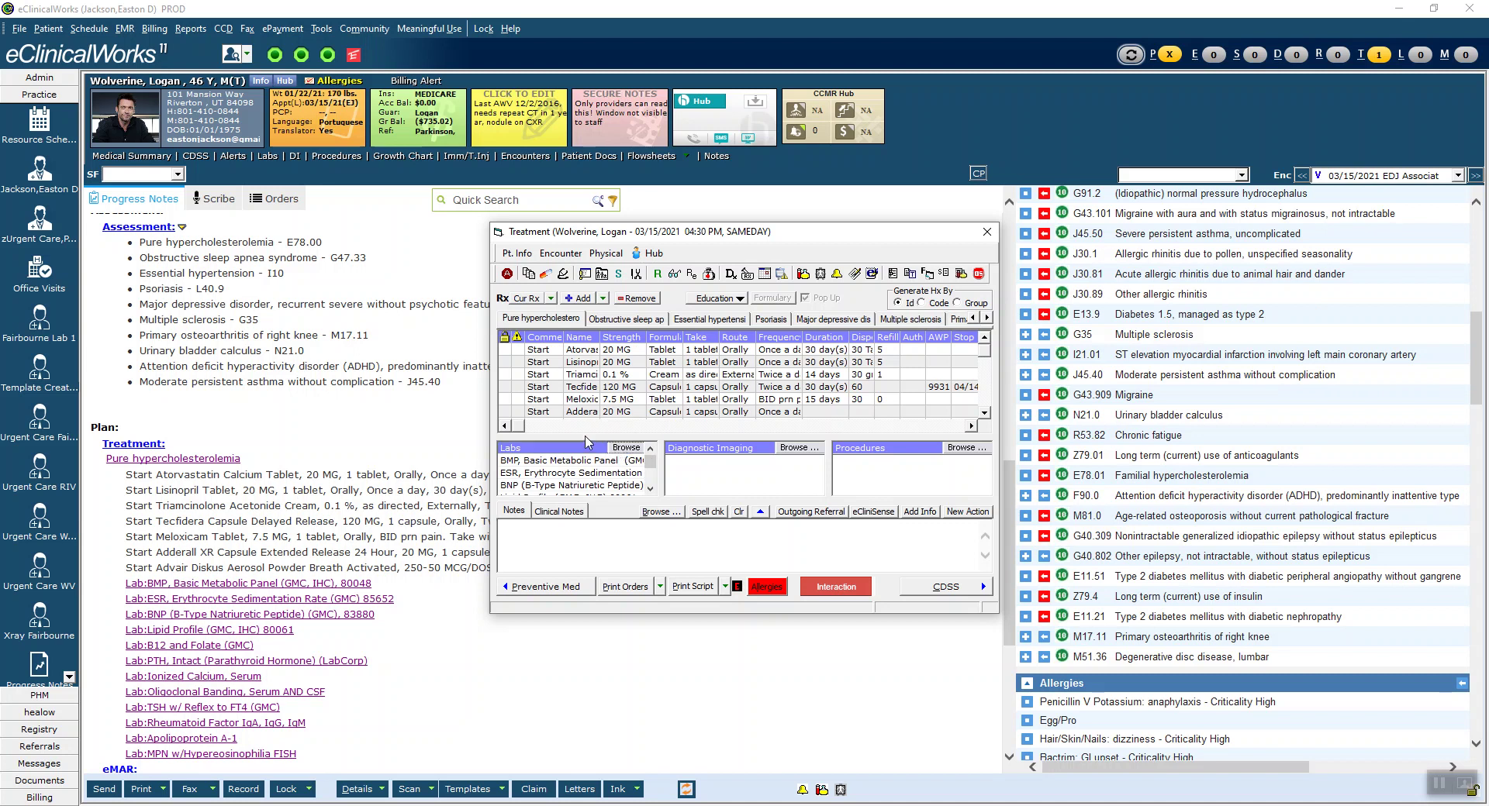
{"action": "left_click", "coordinate": [587, 443]}
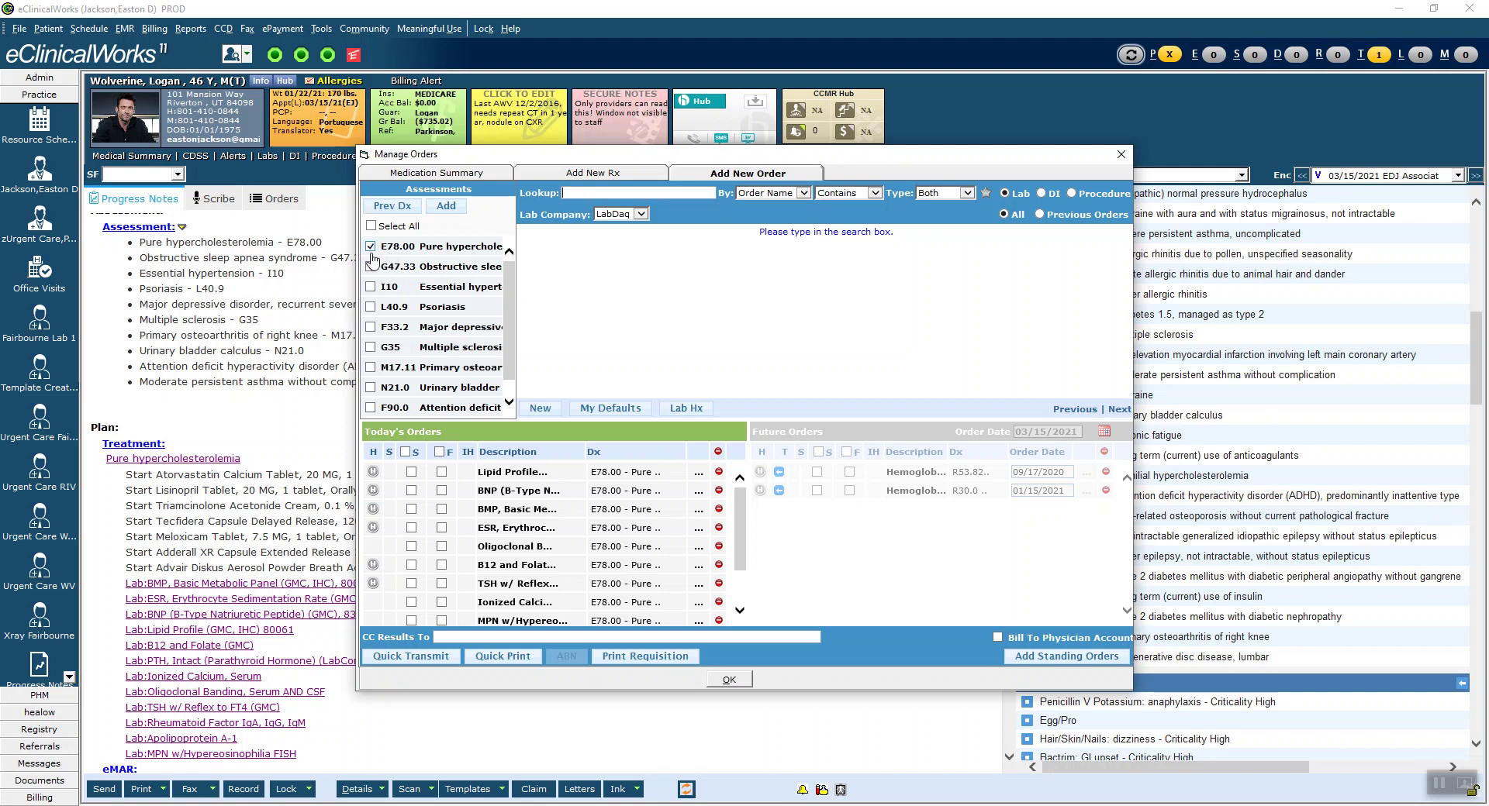
- Order "Culture, Urine, Final Result Only (GMC), 87086" under N21.0 Urinary bladder calculus only, with E78.00 deselected
{"action": "left_click", "coordinate": [371, 246]}
{"action": "left_click", "coordinate": [371, 388]}
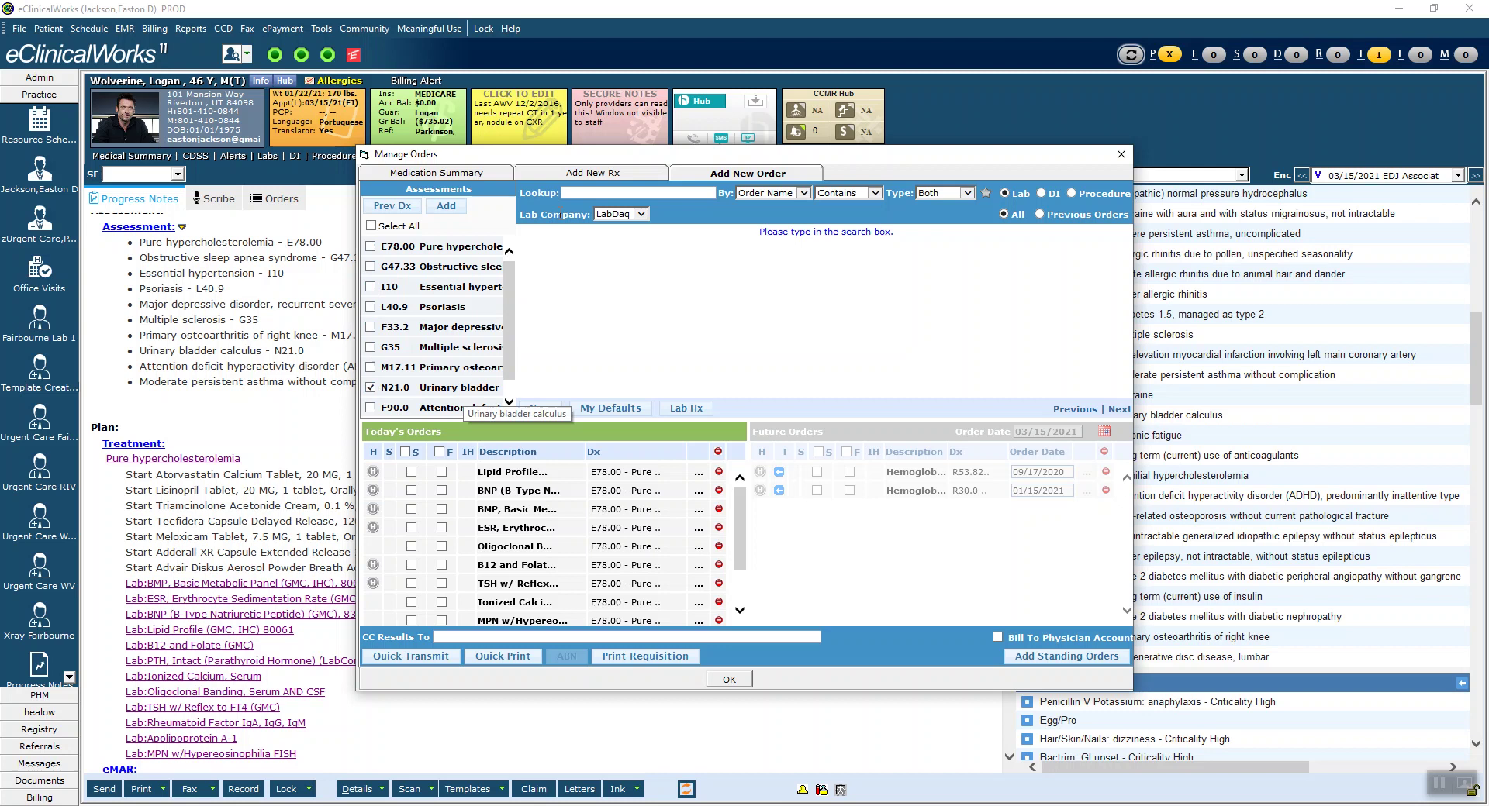
{"action": "left_click", "coordinate": [577, 193]}
{"action": "type", "text": "culture"}
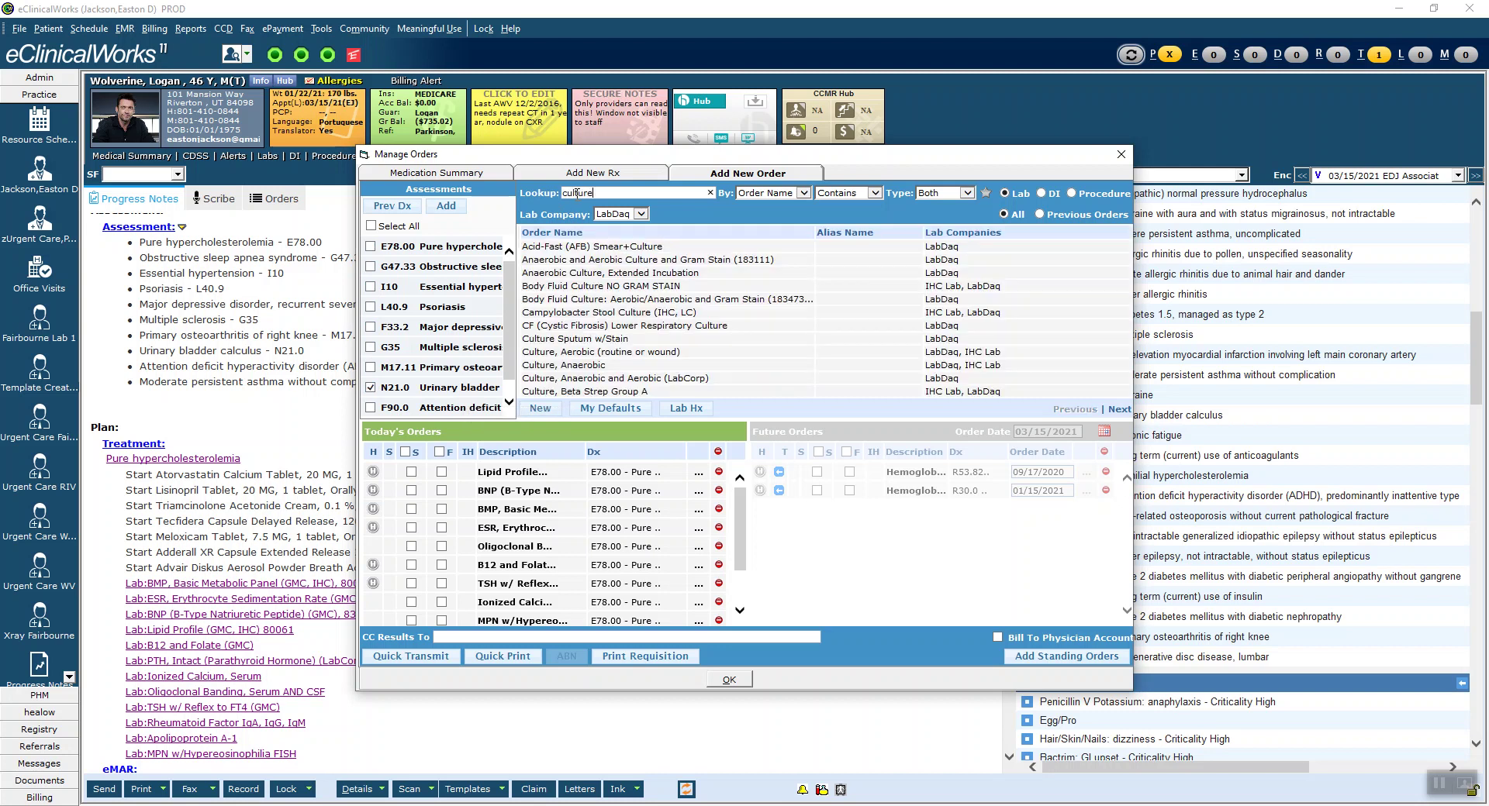
{"action": "type", "text": ", u"}
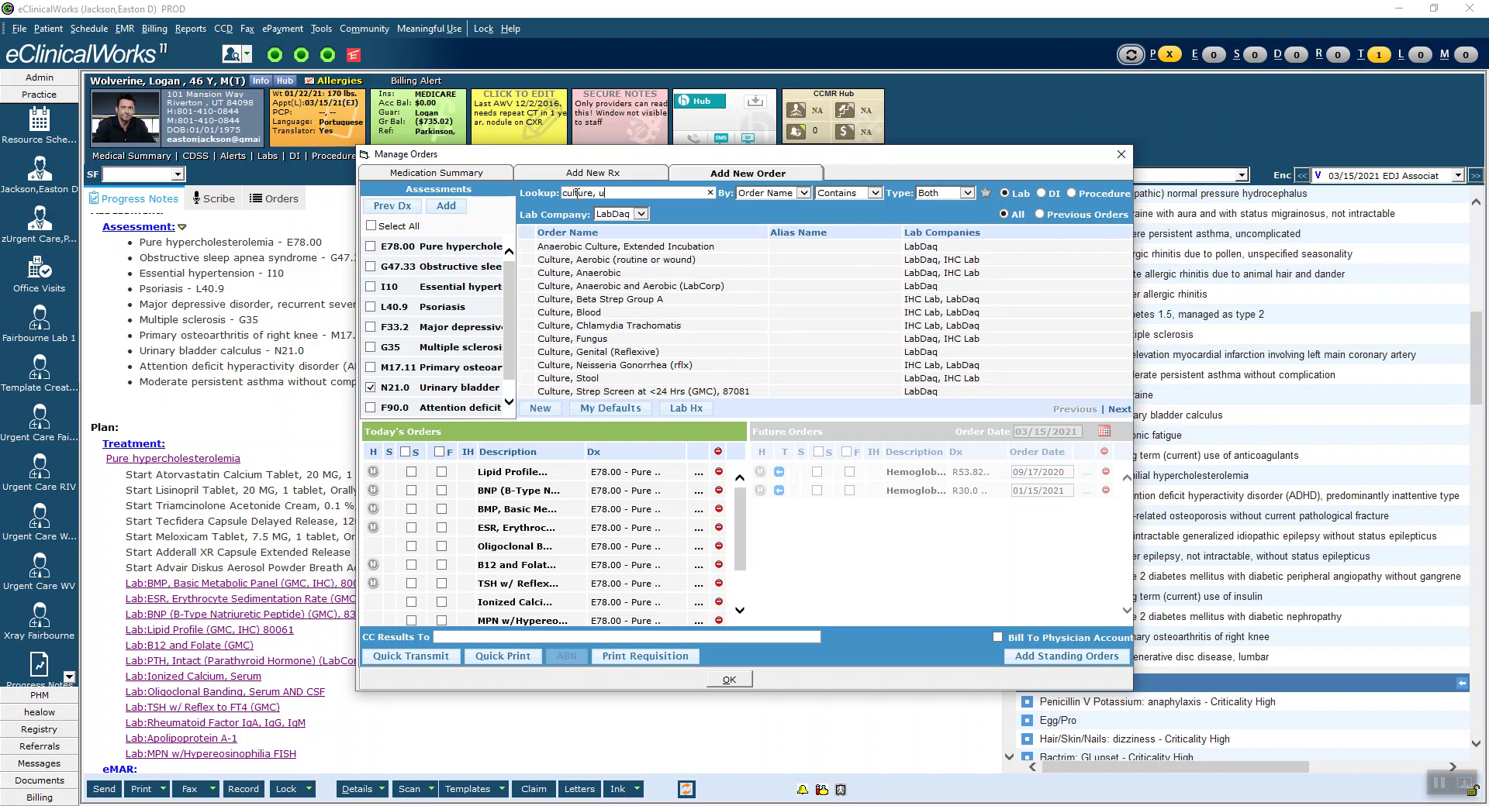
{"action": "type", "text": "ri"}
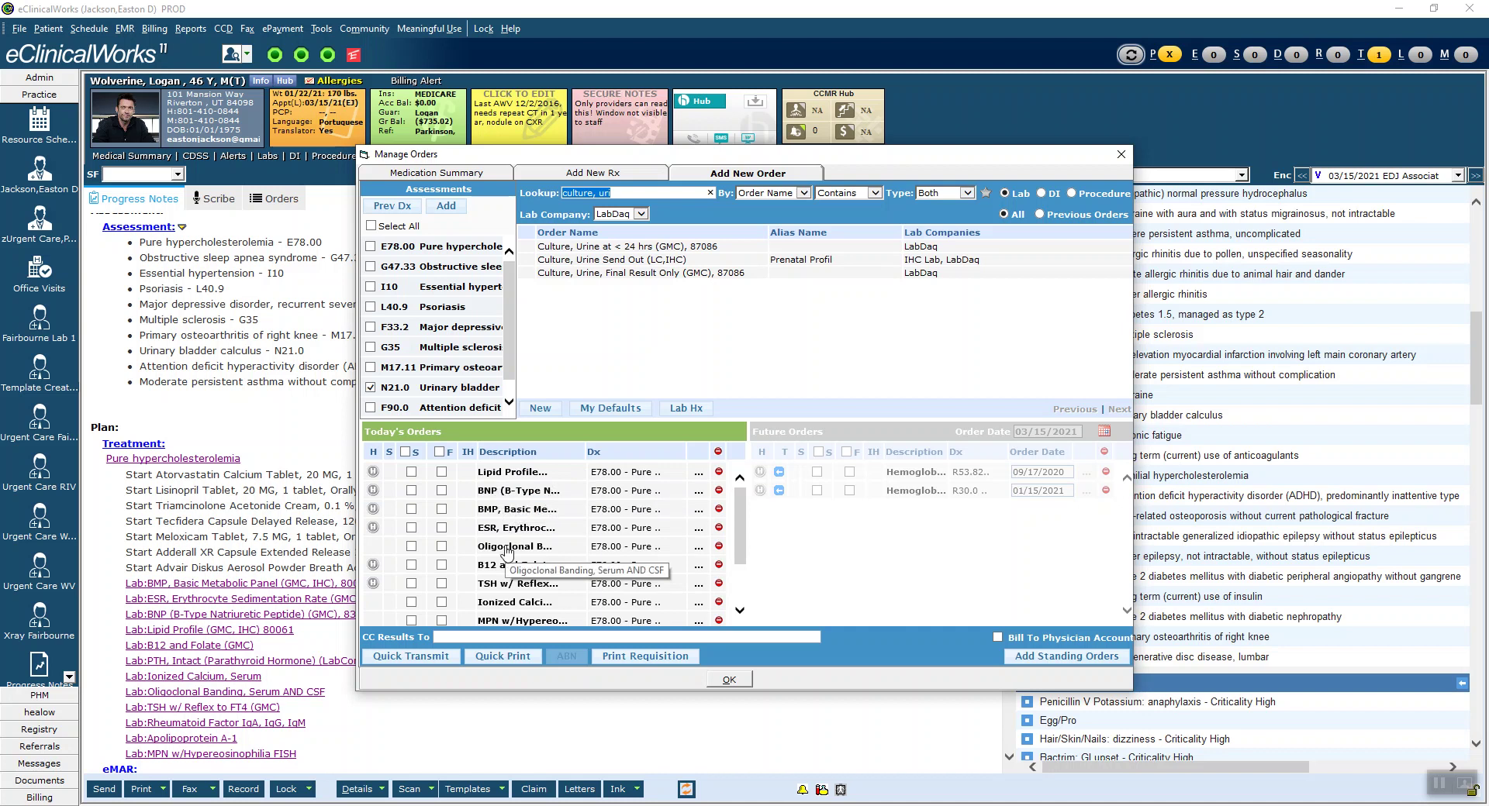
{"action": "scroll", "coordinate": [741, 527], "scroll_direction": "down", "scroll_amount": 2}
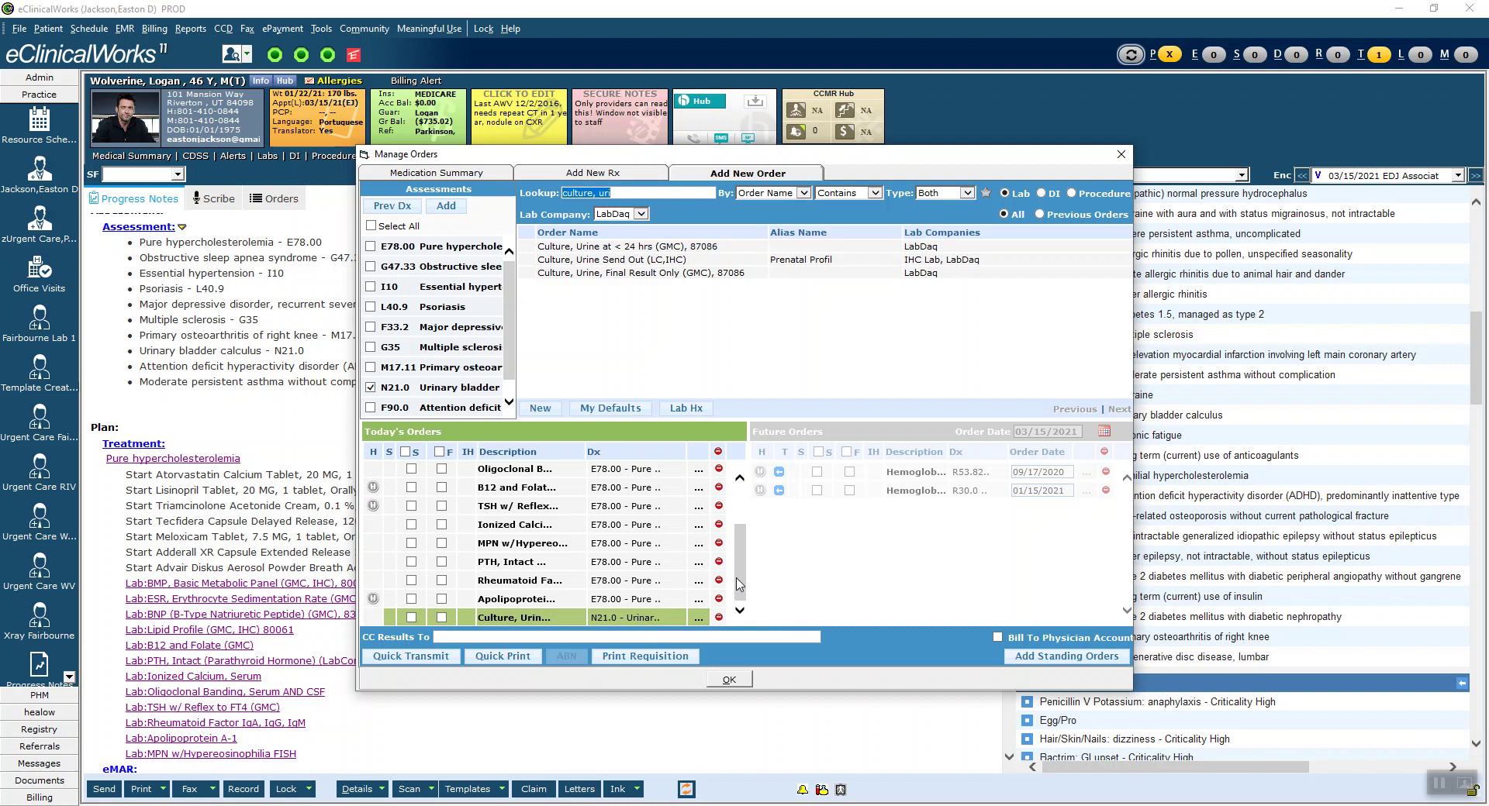
{"action": "scroll", "coordinate": [733, 527], "scroll_direction": "up", "scroll_amount": 2}
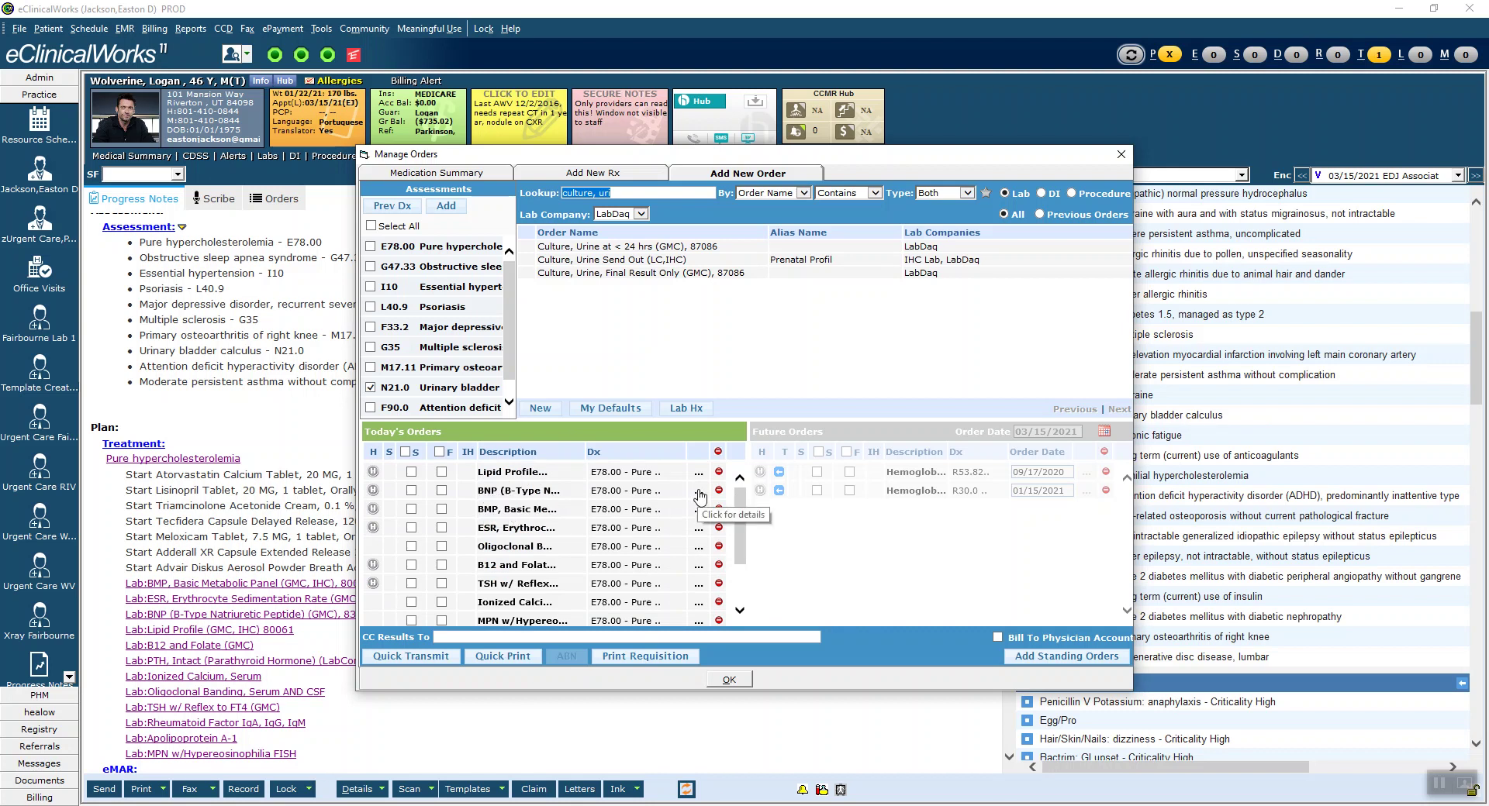
- Associate the BNP lab order with G47.33 Obstructive sleep apnea instead of E78.00 in its order details
{"action": "left_click", "coordinate": [699, 494]}
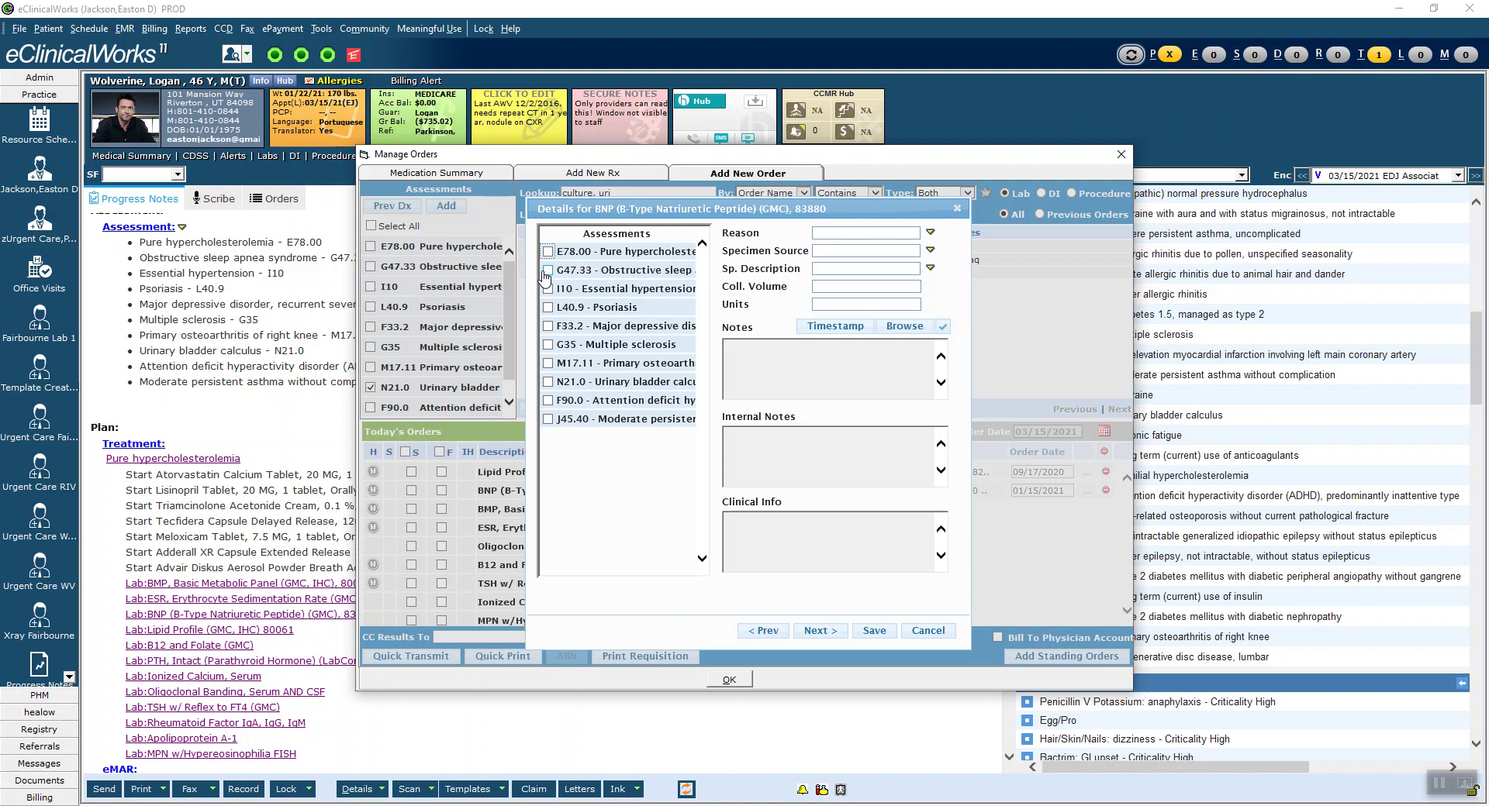
{"action": "left_click", "coordinate": [548, 270]}
{"action": "left_click", "coordinate": [820, 631]}
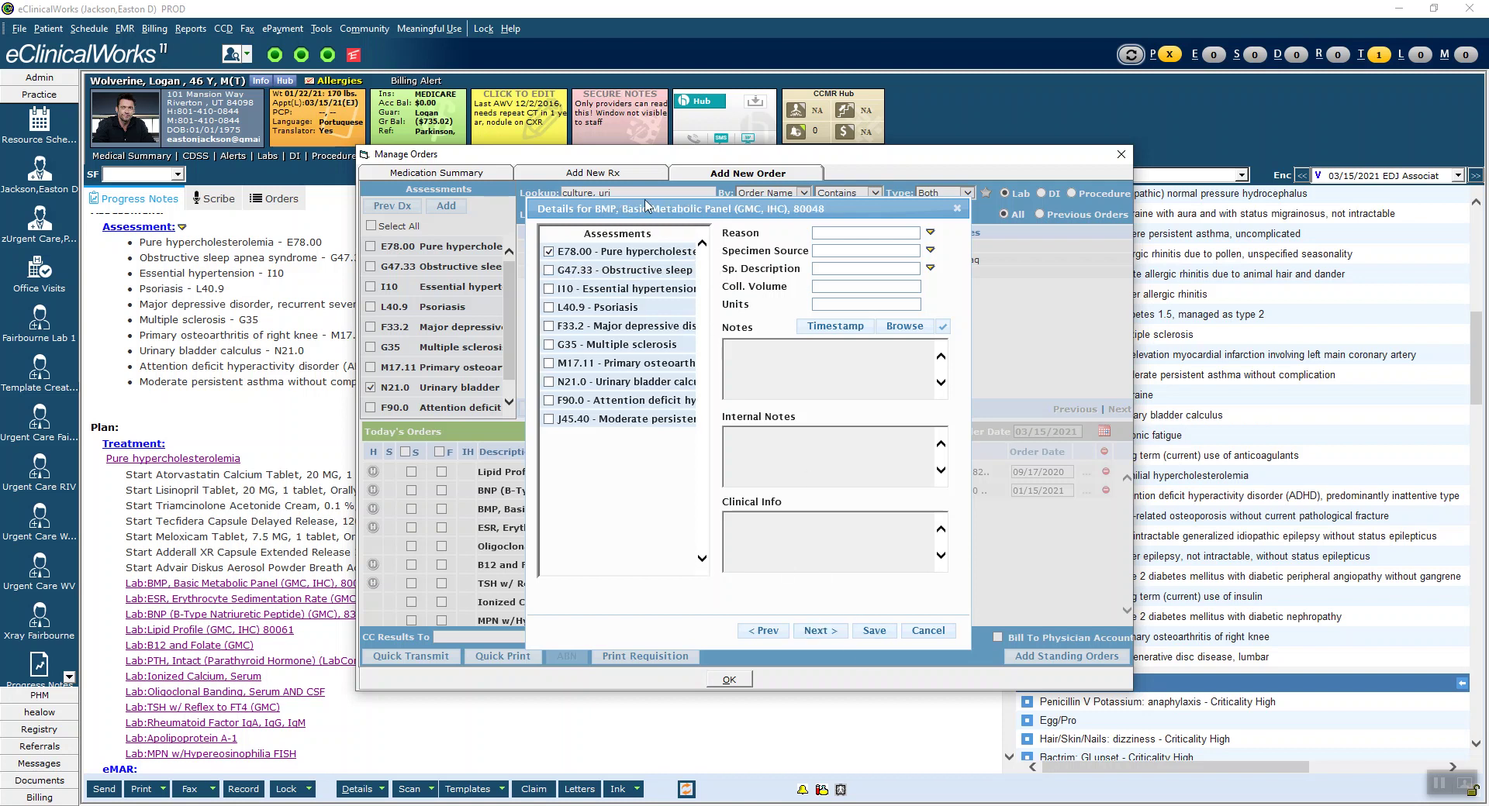
- Link the Basic Metabolic Panel order to both E78.00 and I10 Essential hypertension, save, and close the ordering and Treatment windows
{"action": "left_click", "coordinate": [549, 251]}
{"action": "left_click", "coordinate": [549, 290]}
{"action": "left_click", "coordinate": [549, 253]}
{"action": "left_click", "coordinate": [868, 637]}
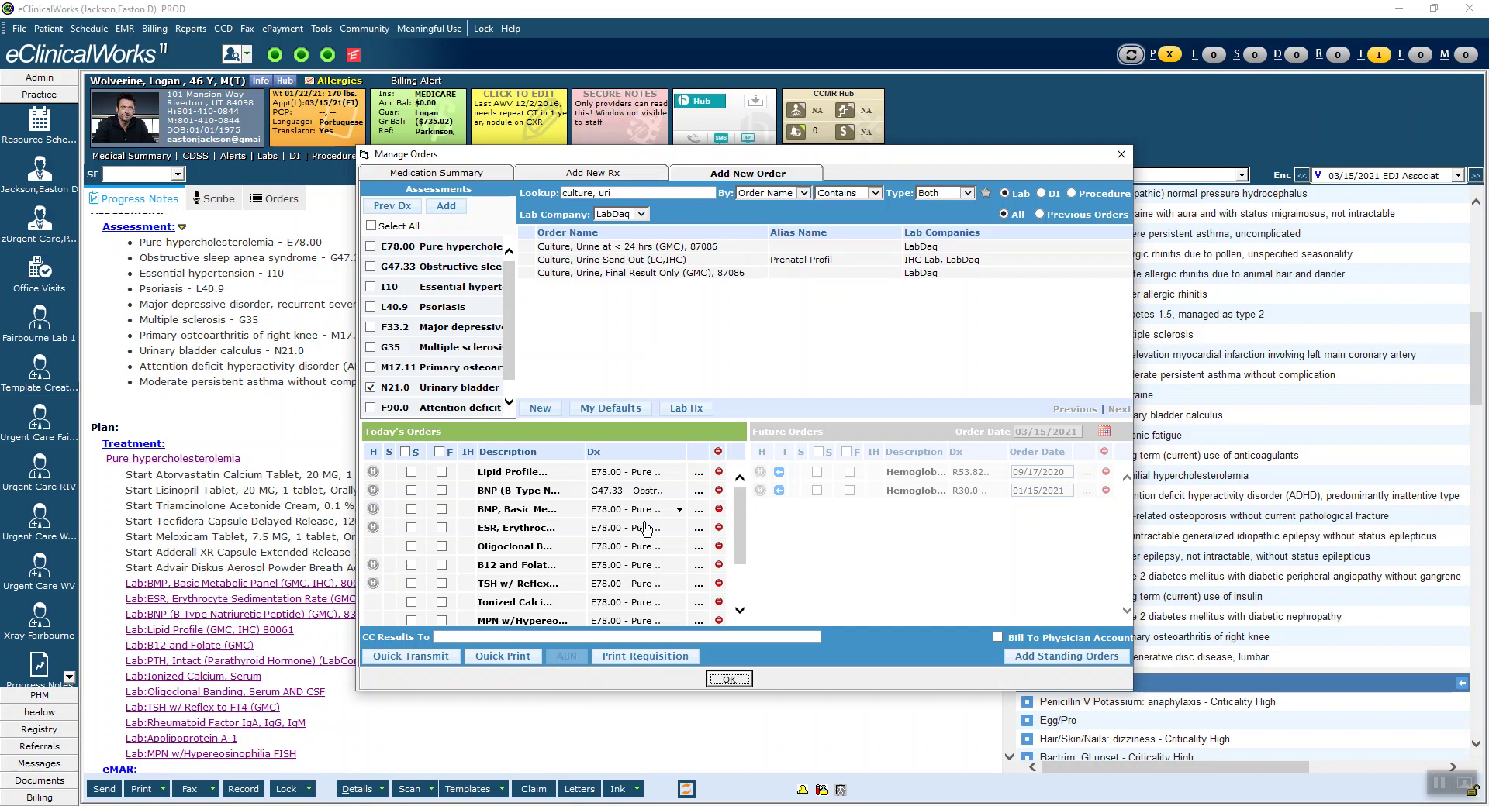
{"action": "left_click", "coordinate": [729, 680]}
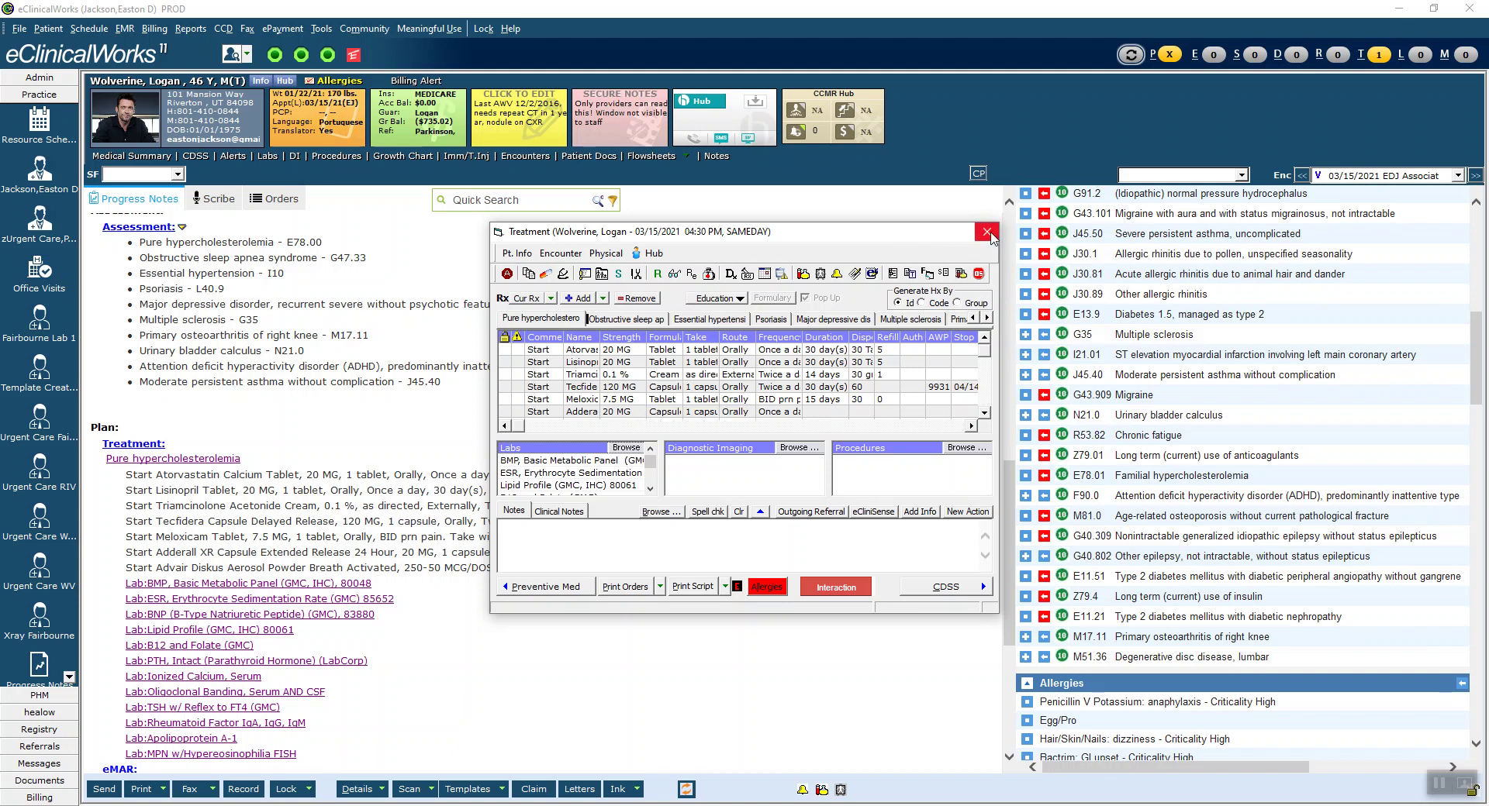
{"action": "left_click", "coordinate": [986, 231]}
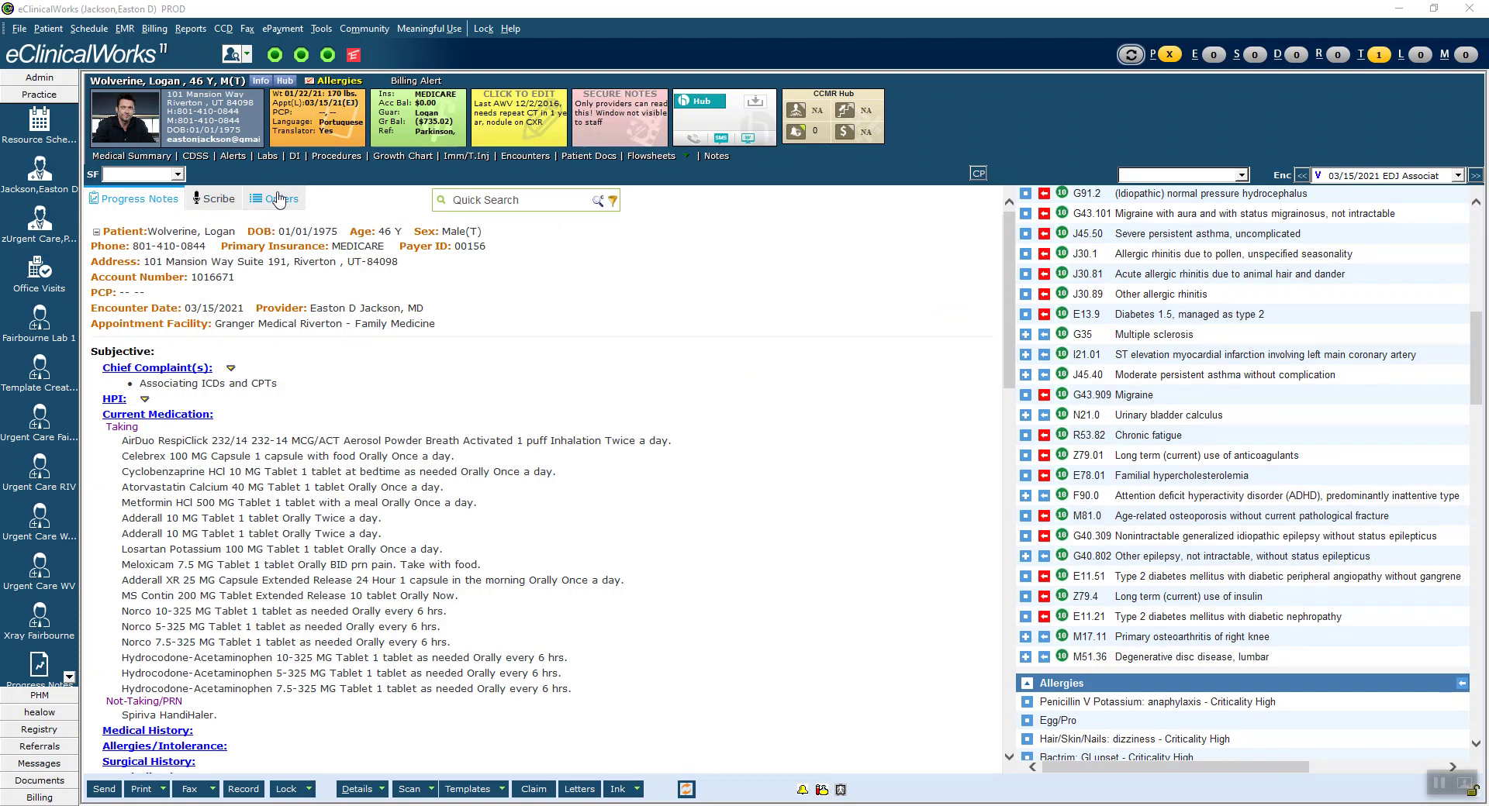
- Open the ICD-Order Mapping in the Orders view's order details and enlarge the window to show every diagnosis column
{"action": "left_click", "coordinate": [279, 200]}
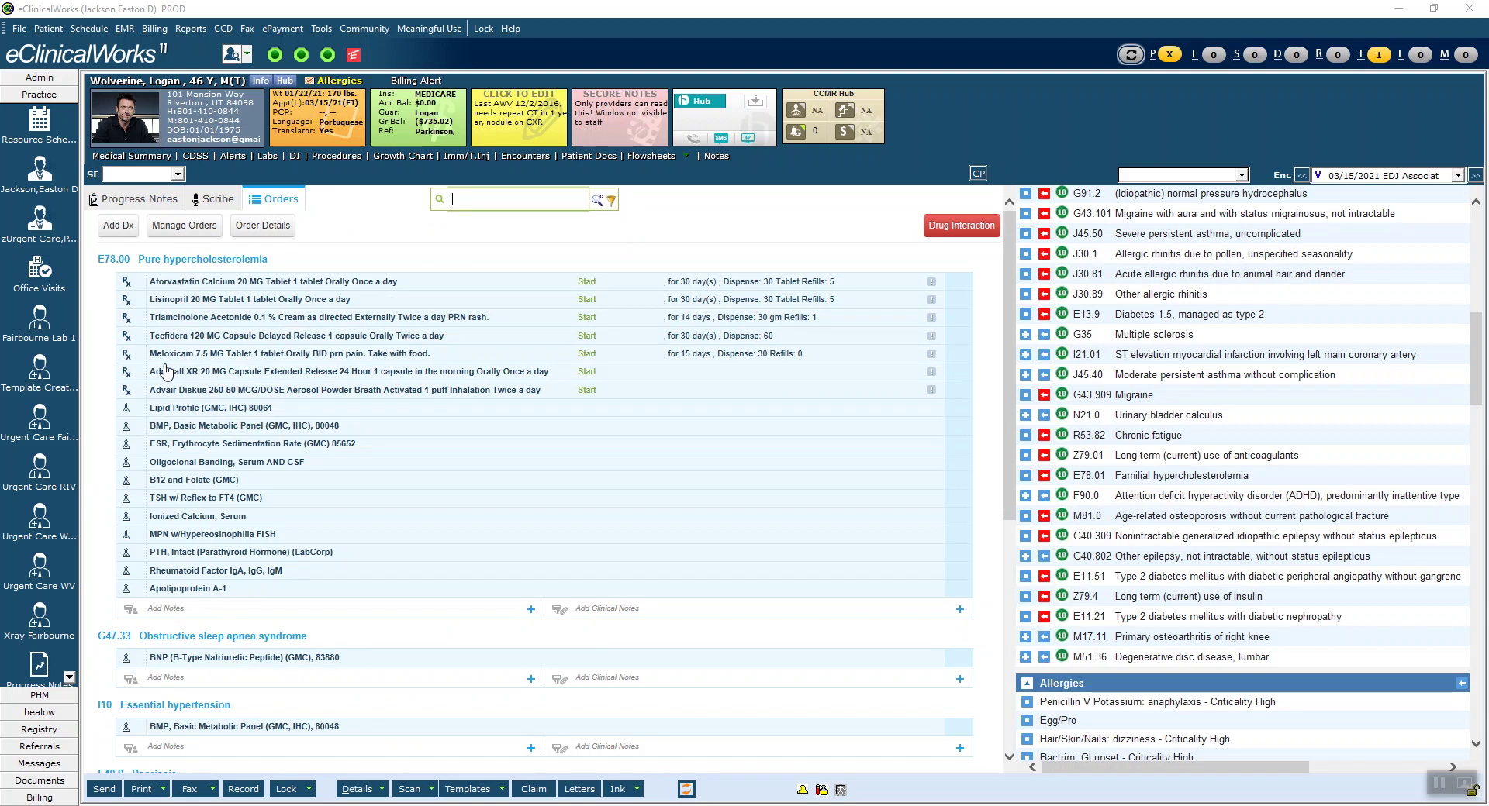
{"action": "scroll", "coordinate": [725, 568], "scroll_direction": "down", "scroll_amount": 5}
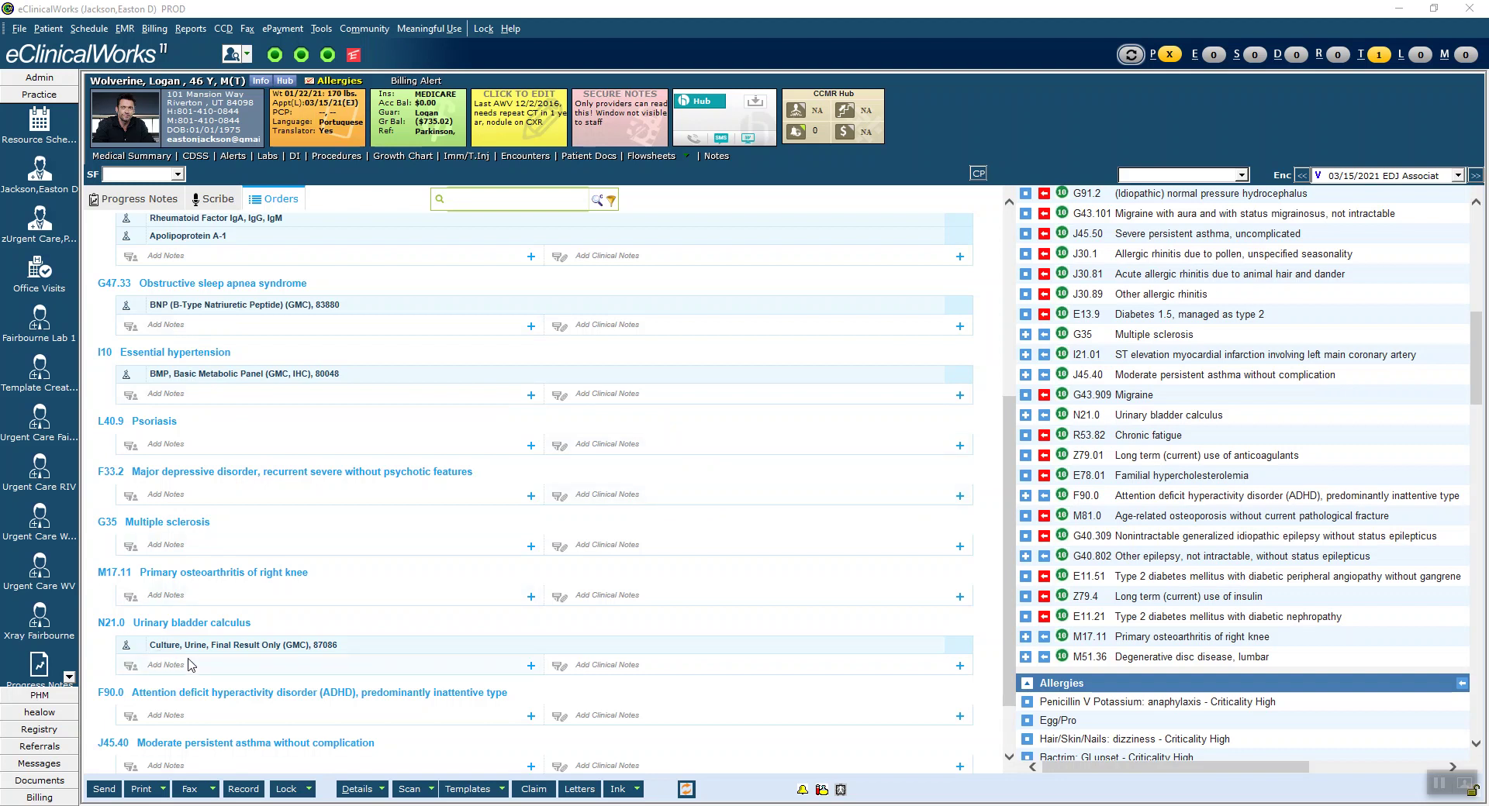
{"action": "scroll", "coordinate": [665, 518], "scroll_direction": "up", "scroll_amount": 5}
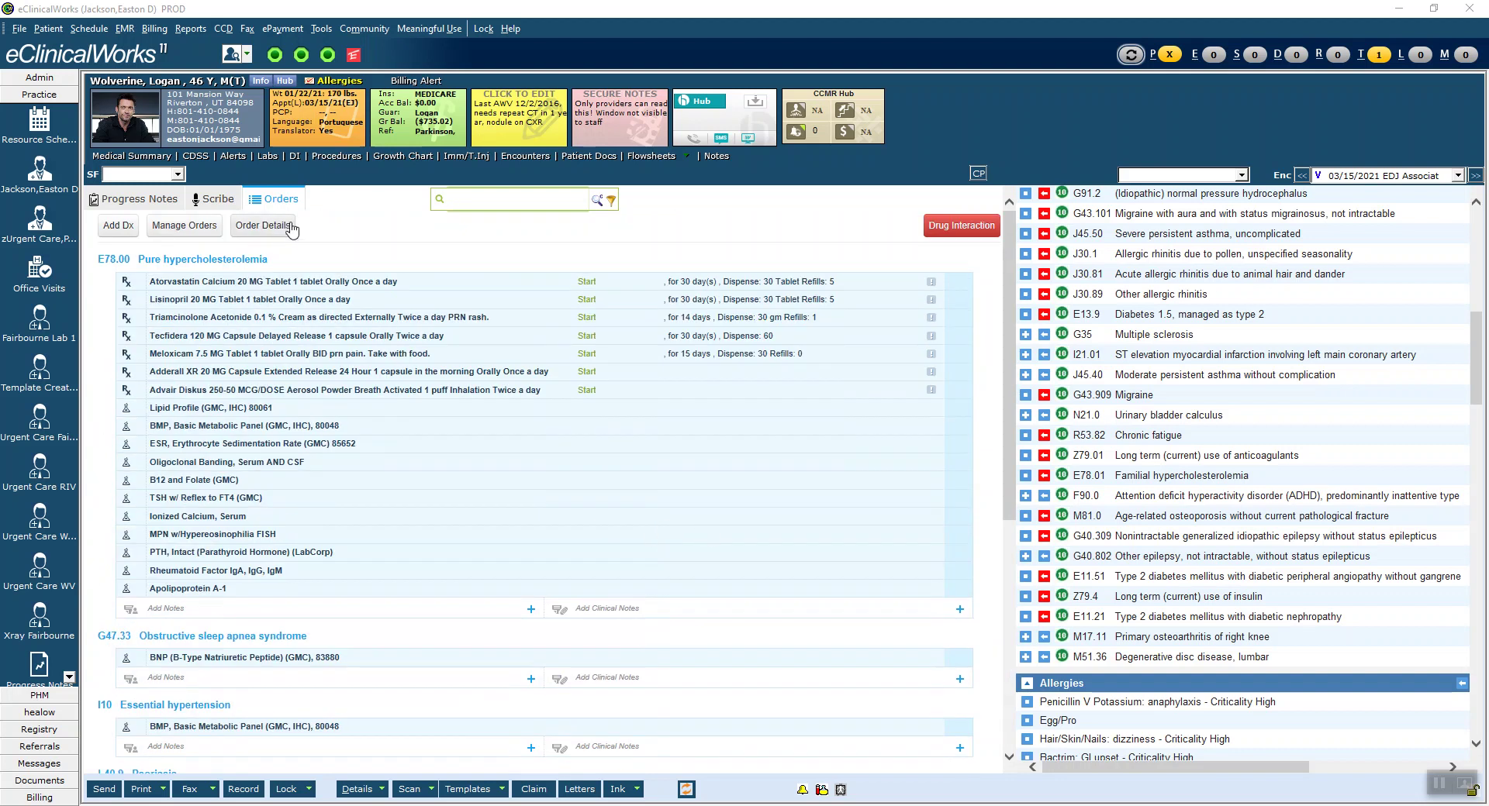
{"action": "left_click", "coordinate": [264, 226]}
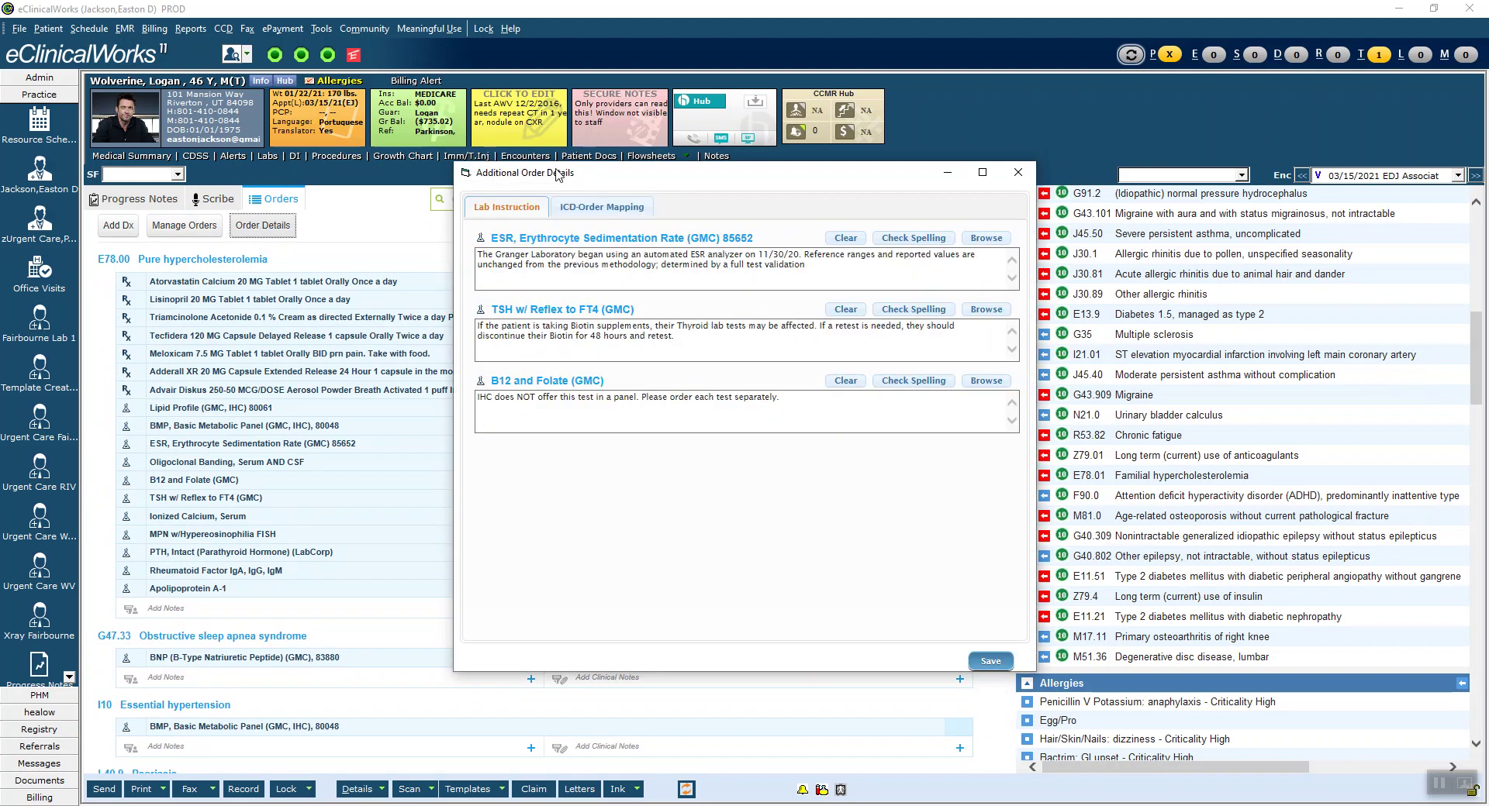
{"action": "left_click_drag", "start_coordinate": [564, 183], "coordinate": [177, 74]}
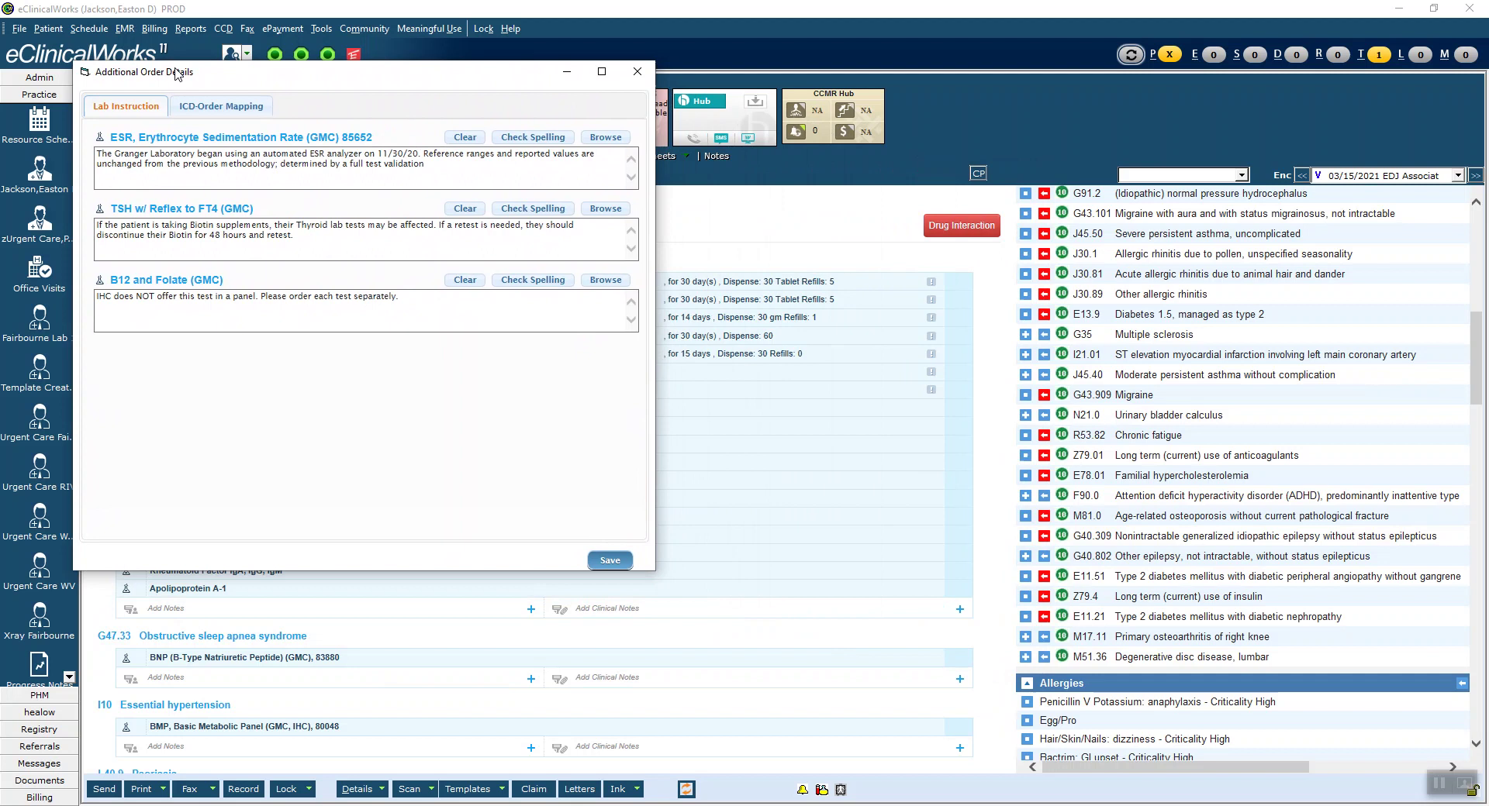
{"action": "left_click", "coordinate": [222, 114]}
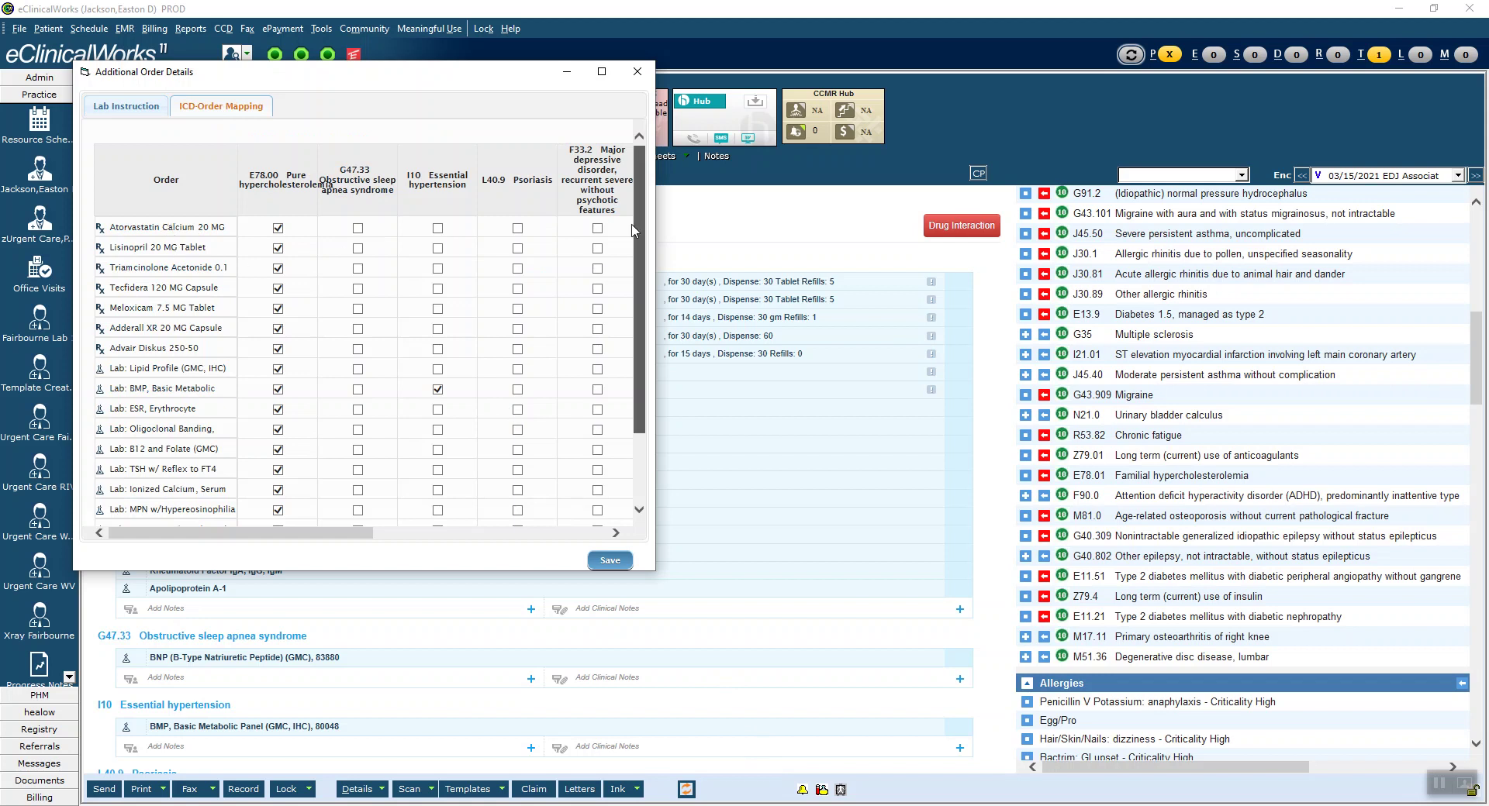
{"action": "scroll", "coordinate": [634, 230], "scroll_direction": "down", "scroll_amount": 2}
{"action": "scroll", "coordinate": [634, 231], "scroll_direction": "up", "scroll_amount": 2}
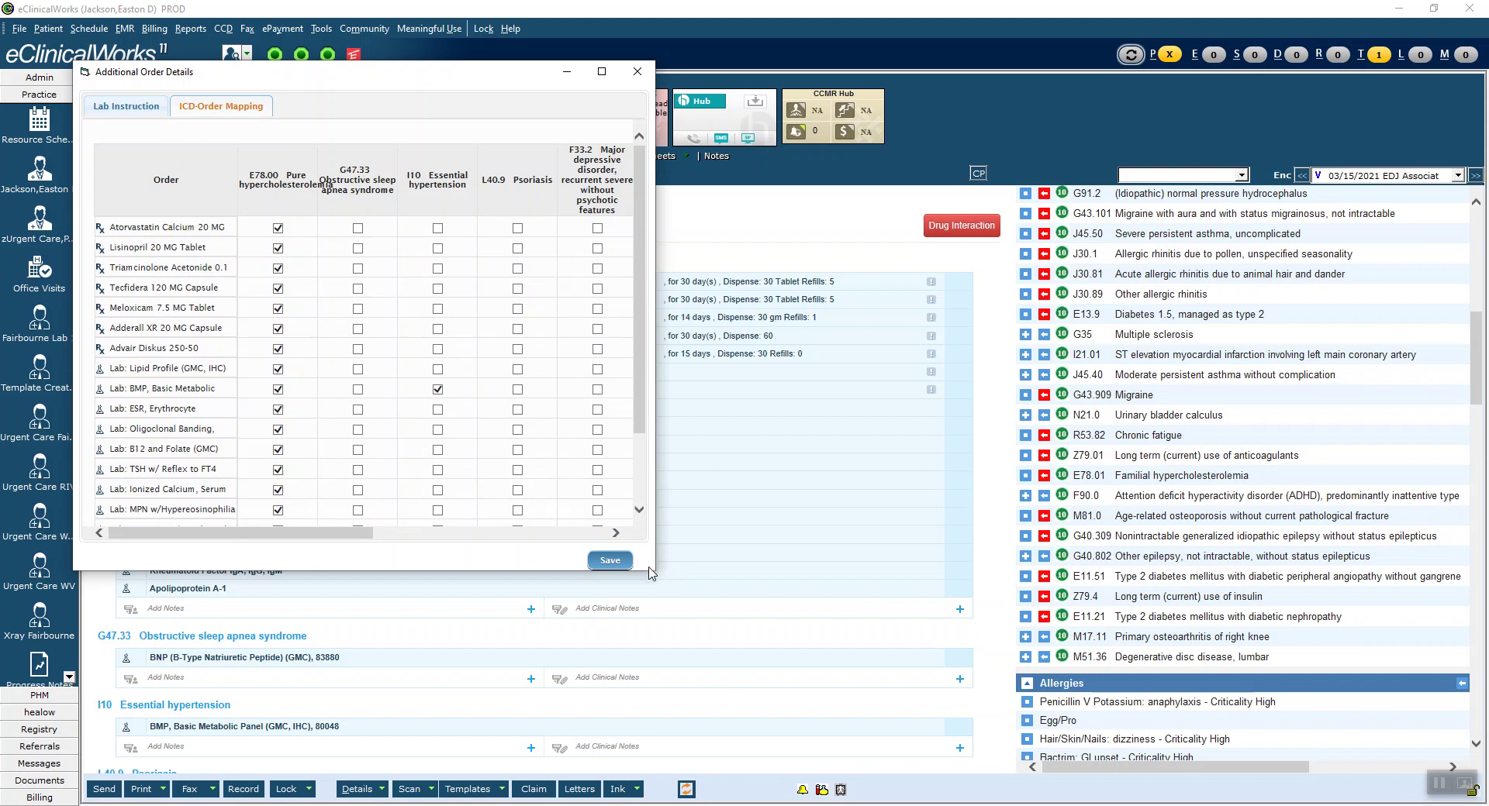
{"action": "left_click_drag", "start_coordinate": [650, 574], "coordinate": [1267, 665]}
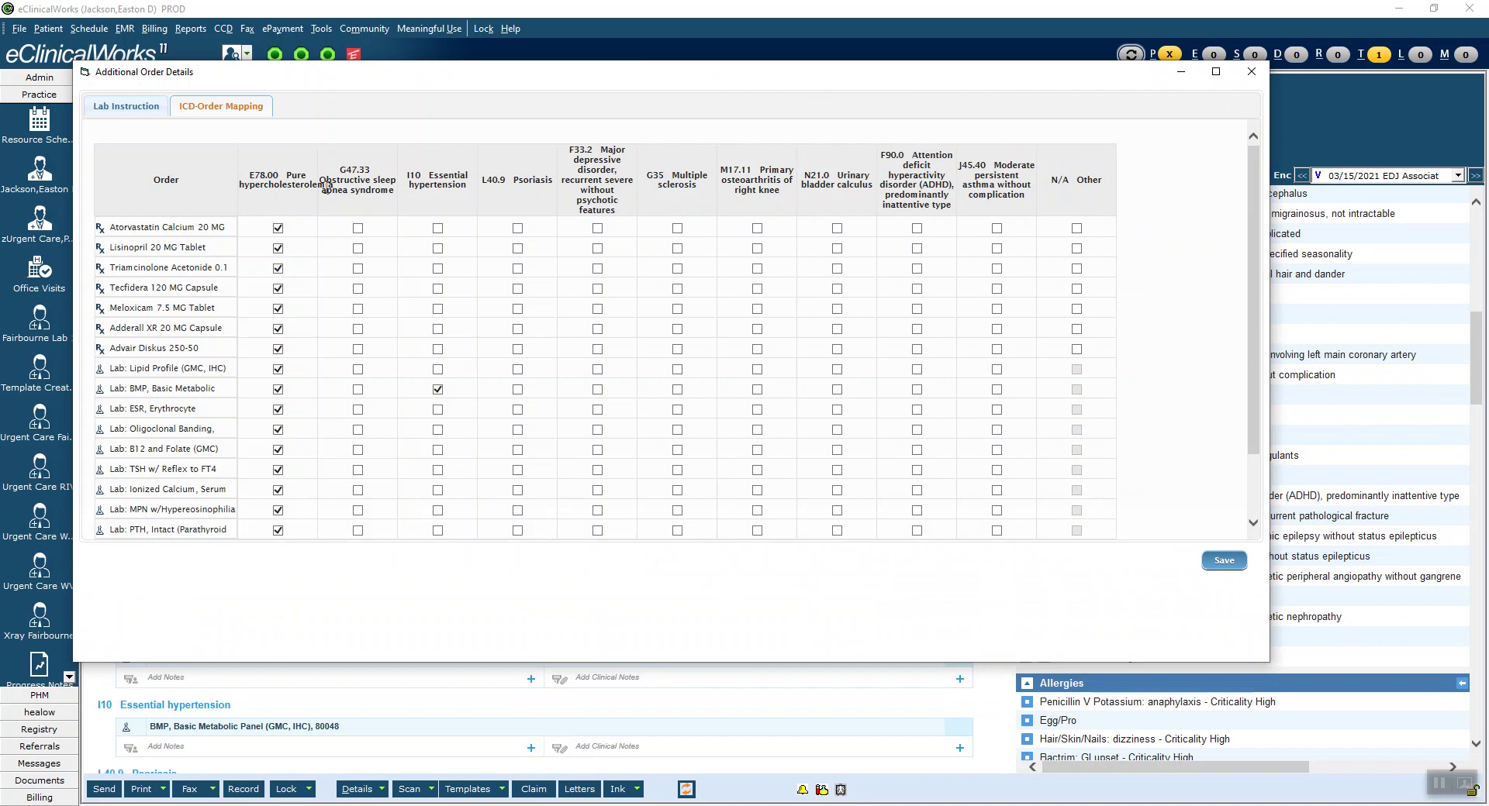
{"action": "left_click_drag", "start_coordinate": [1254, 333], "coordinate": [1266, 299]}
- Remap Lisinopril to I10, Triamcinolone to L40.9, Tecfidera to G35, Meloxicam to M17.11, Adderall XR to F90.0 and Advair Diskus to J45.40, removing E78.00
{"action": "left_click", "coordinate": [278, 249]}
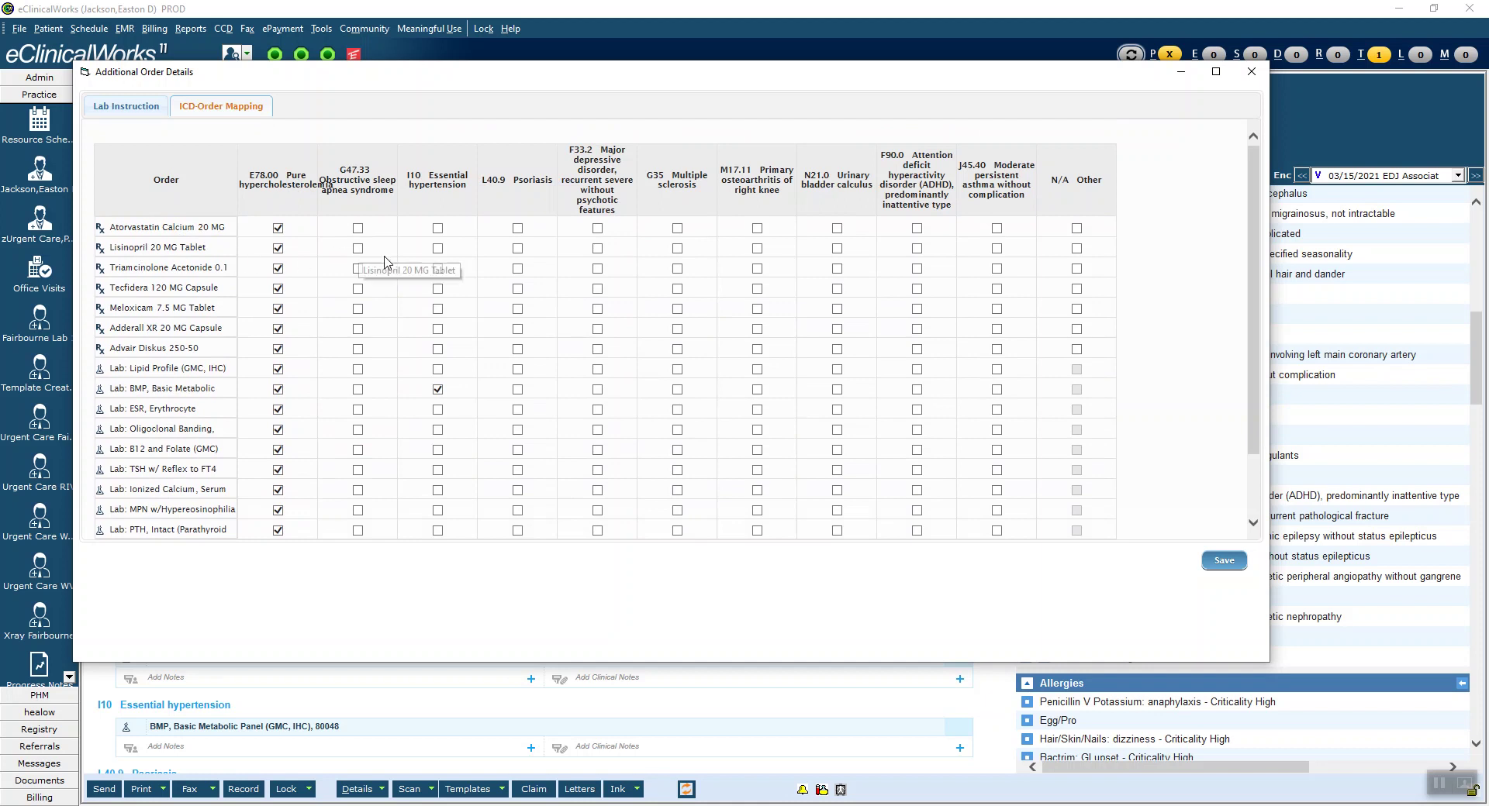
{"action": "left_click", "coordinate": [438, 248]}
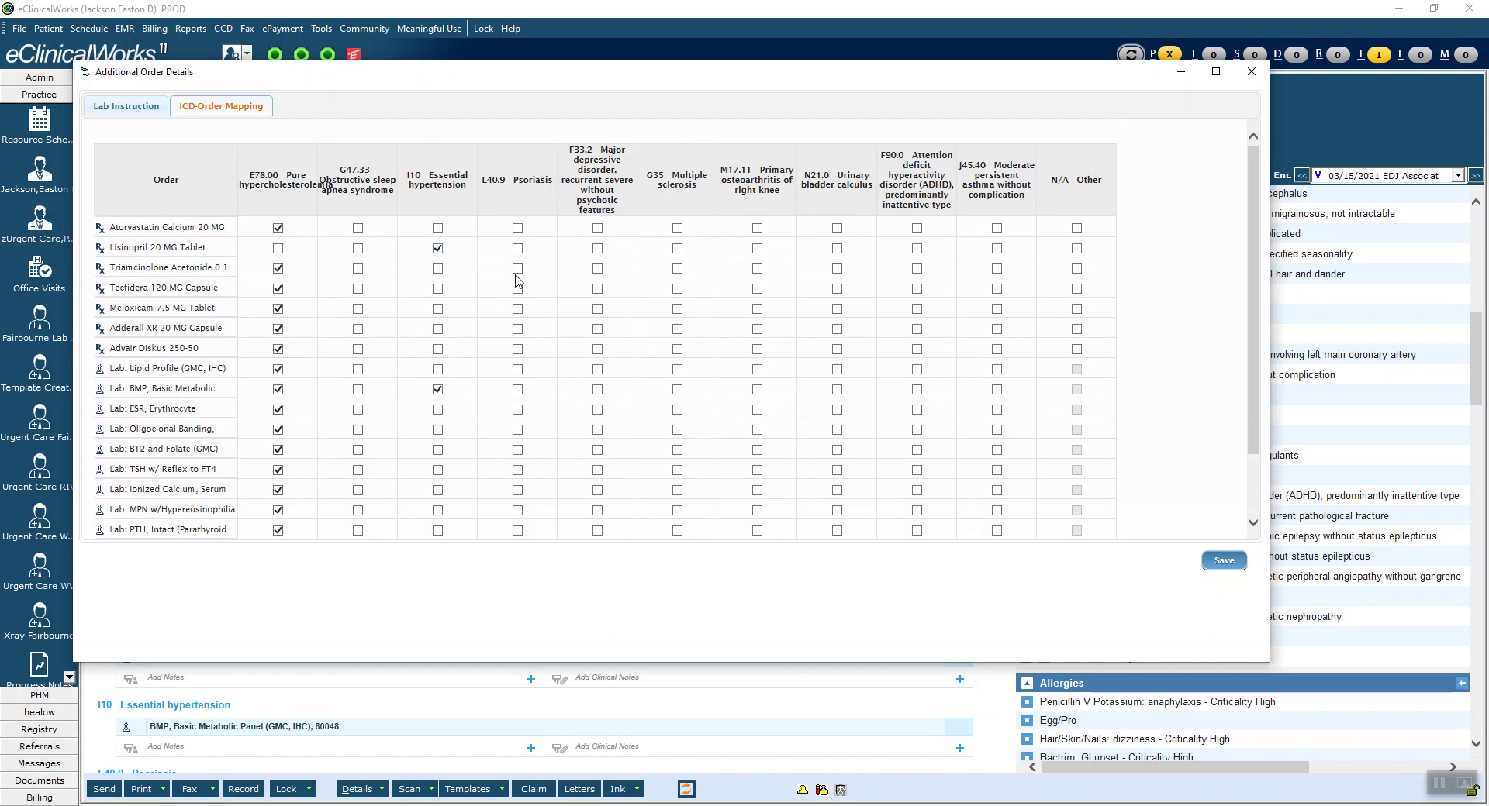
{"action": "left_click", "coordinate": [517, 270]}
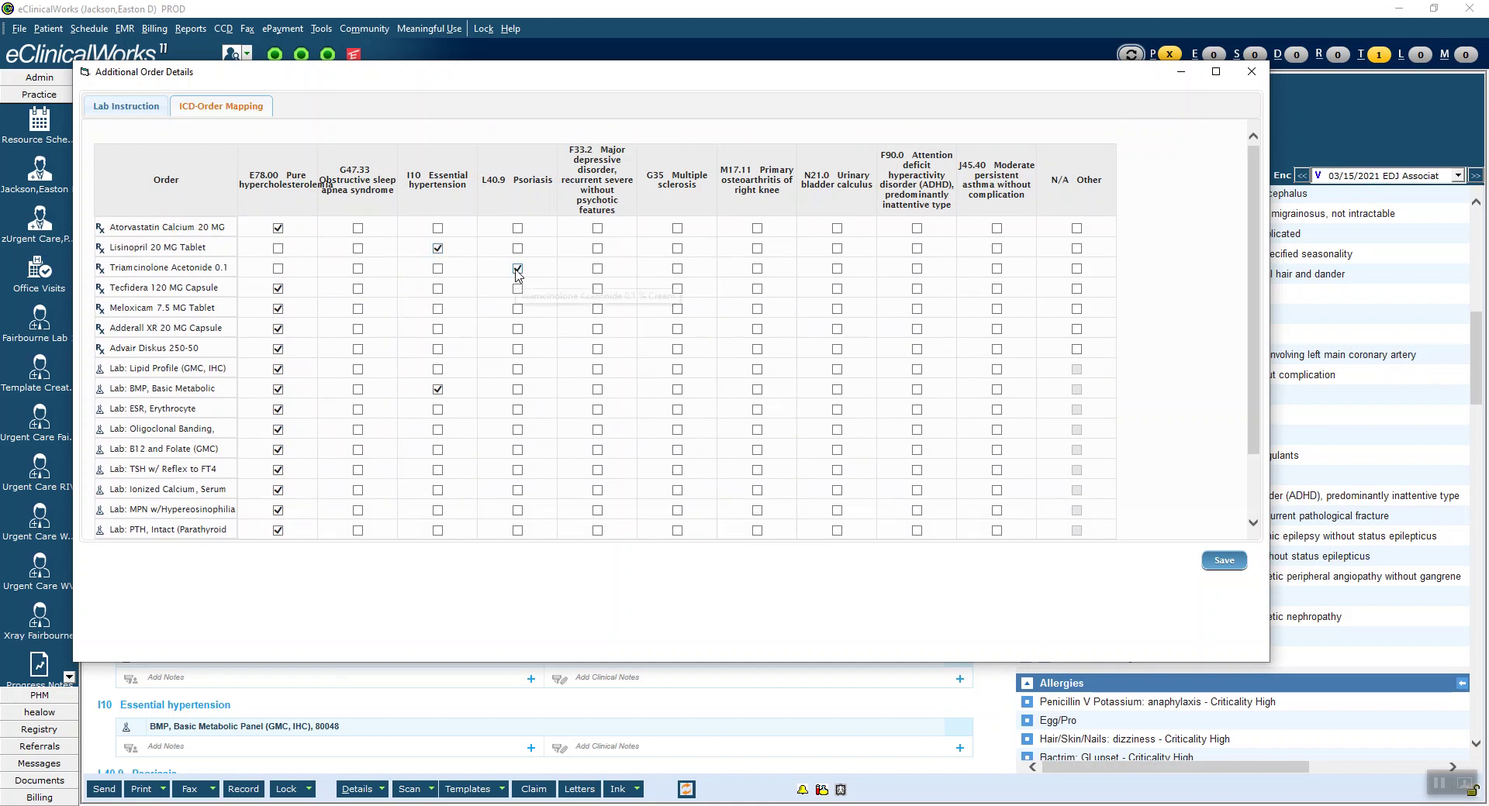
{"action": "left_click", "coordinate": [677, 289]}
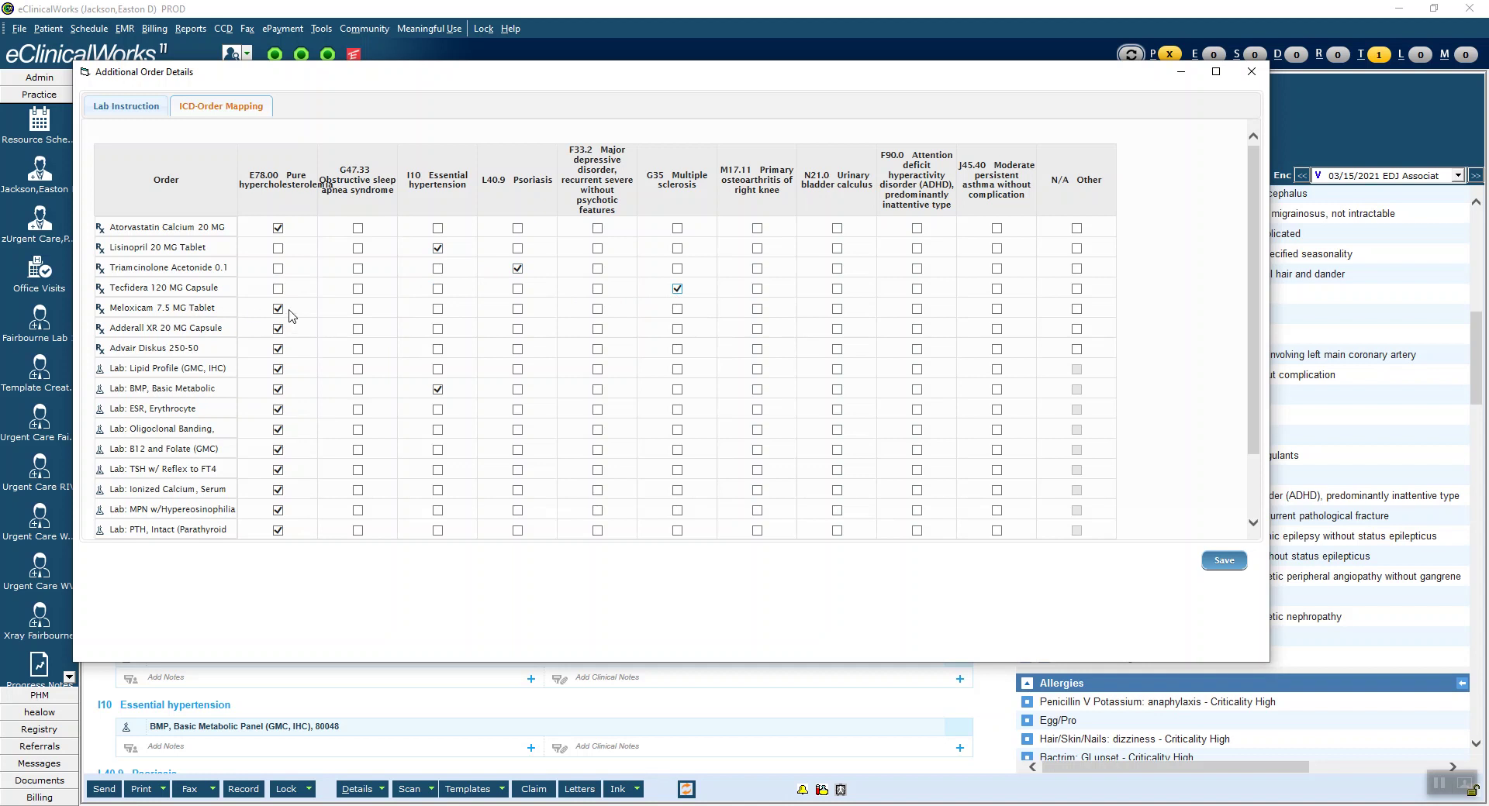
{"action": "left_click", "coordinate": [756, 308]}
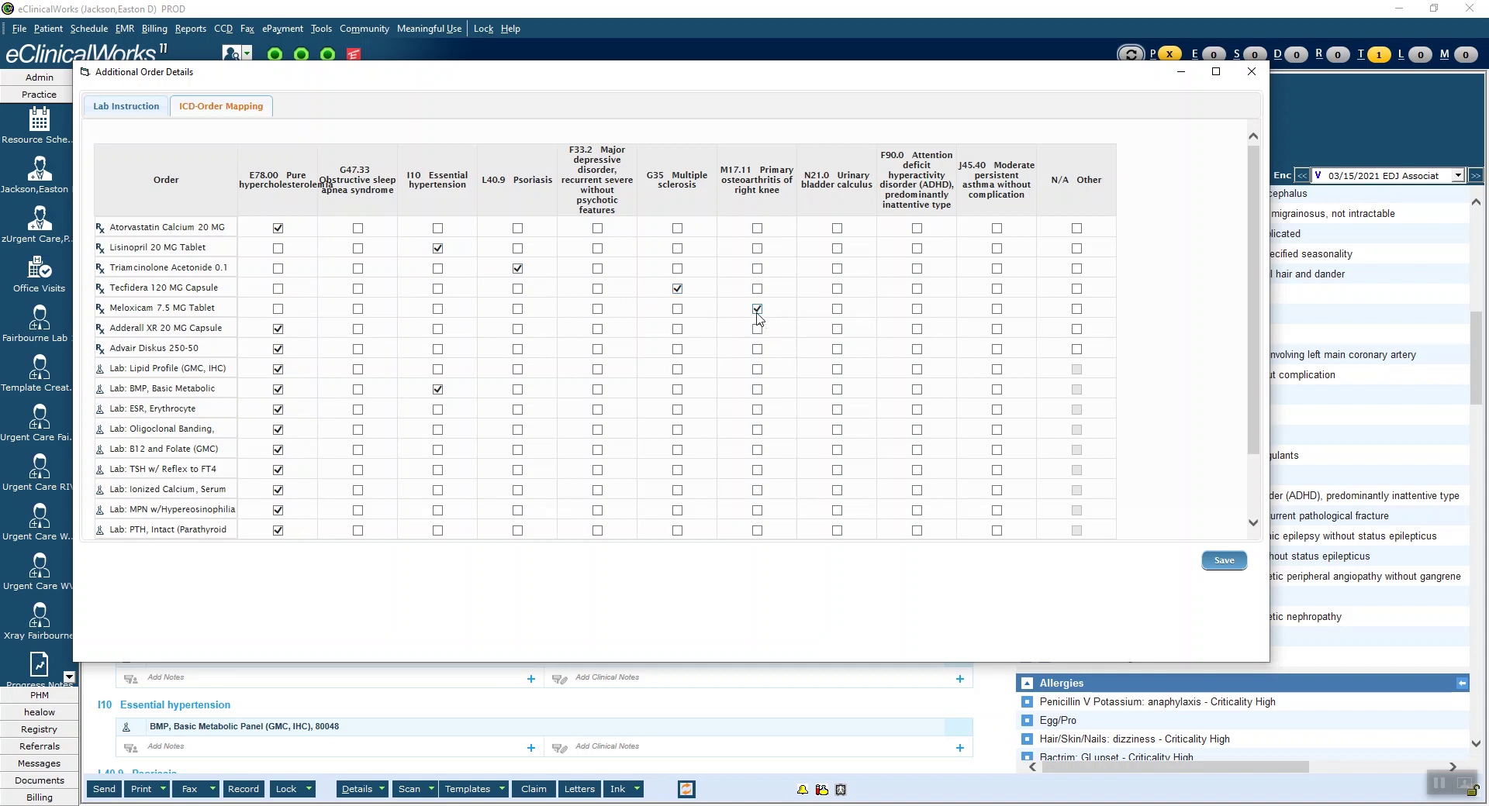
{"action": "left_click", "coordinate": [917, 329]}
{"action": "left_click", "coordinate": [996, 349]}
- Remap the ESR lab to L40.9 Psoriasis and the Oligoclonal Banding lab to G35 Multiple sclerosis, removing E78.00 from both
{"action": "left_click_drag", "start_coordinate": [1256, 325], "coordinate": [1256, 345]}
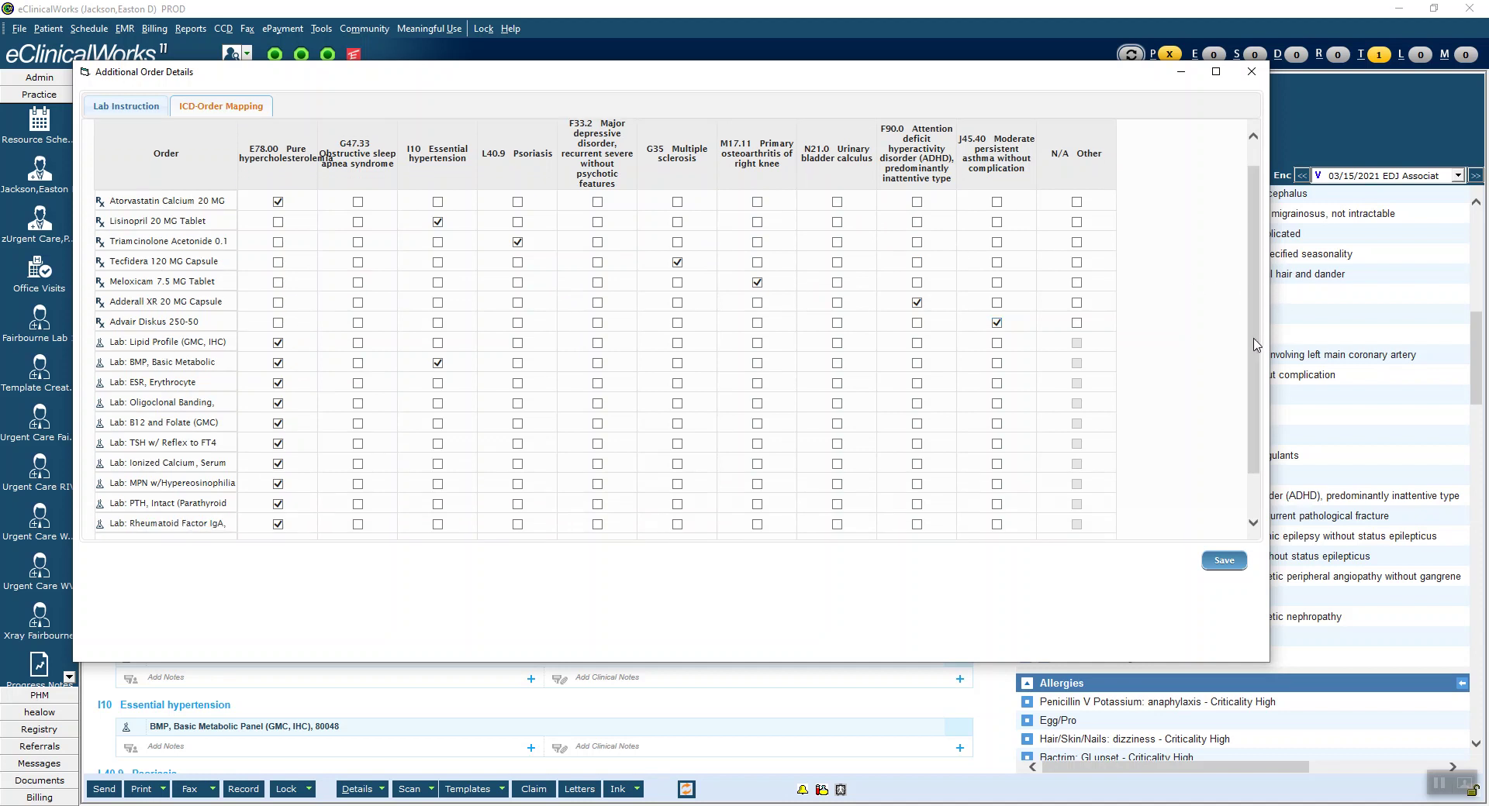
{"action": "left_click", "coordinate": [278, 383]}
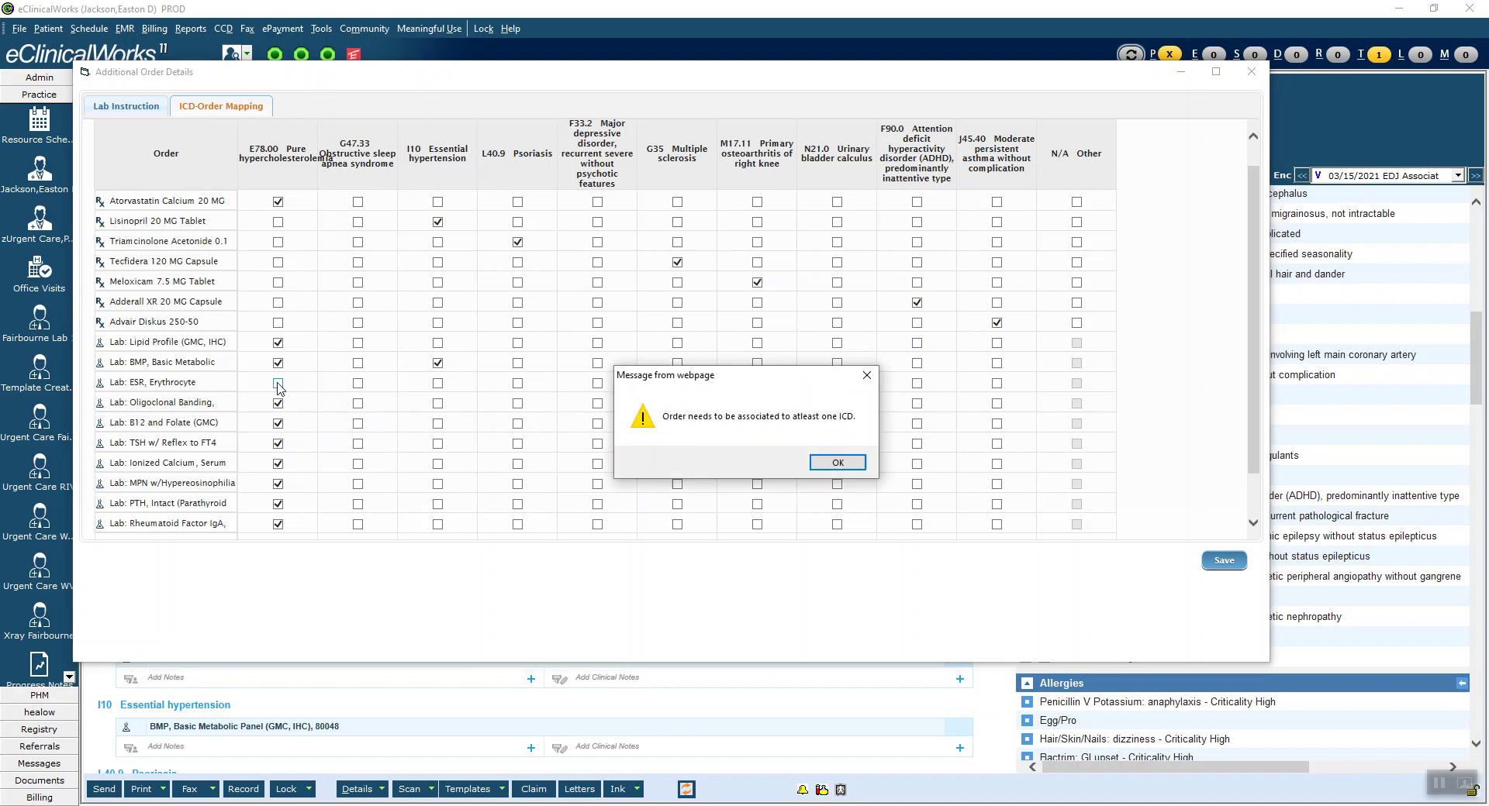
{"action": "left_click", "coordinate": [838, 463]}
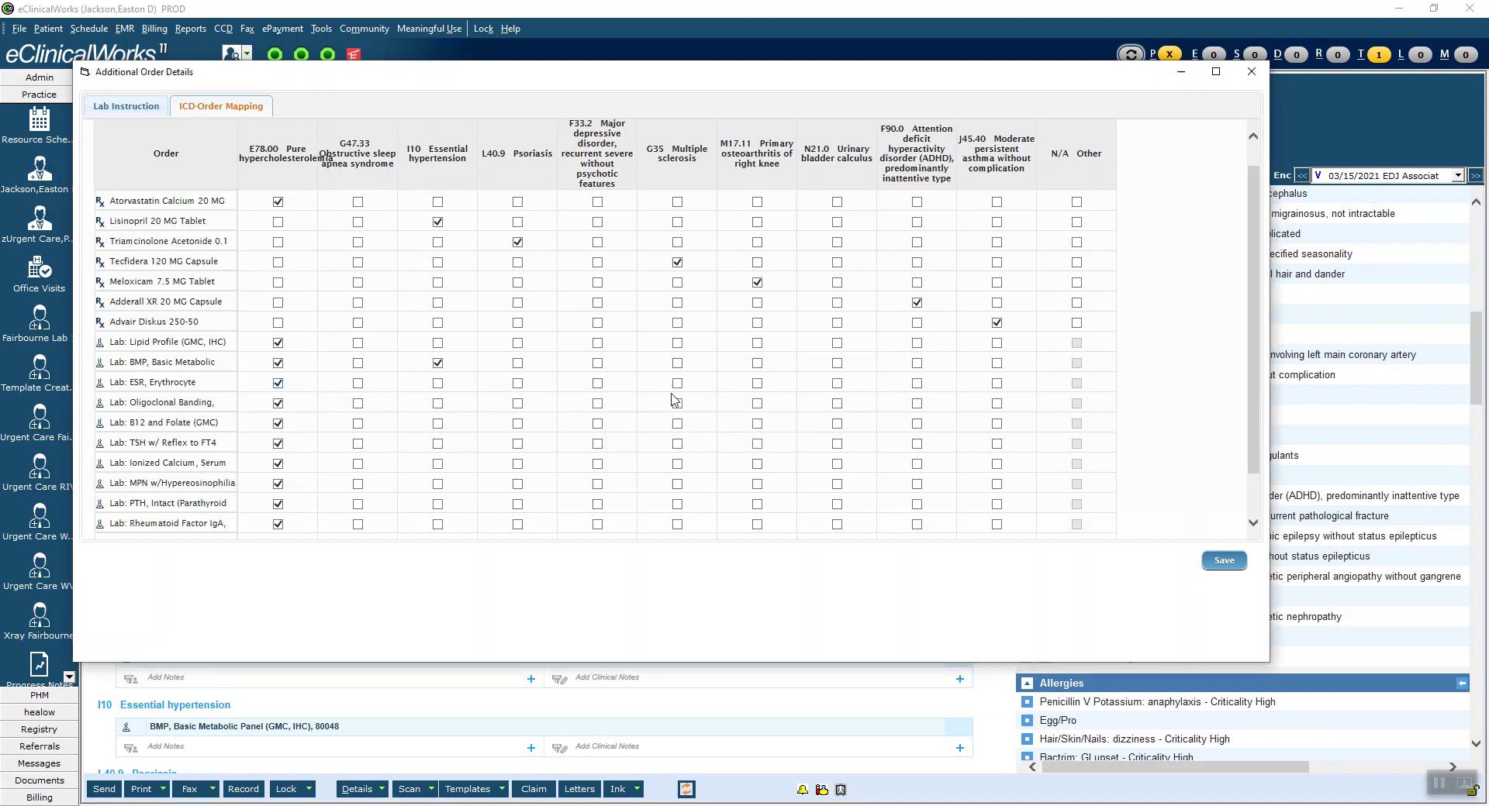
{"action": "left_click", "coordinate": [518, 383]}
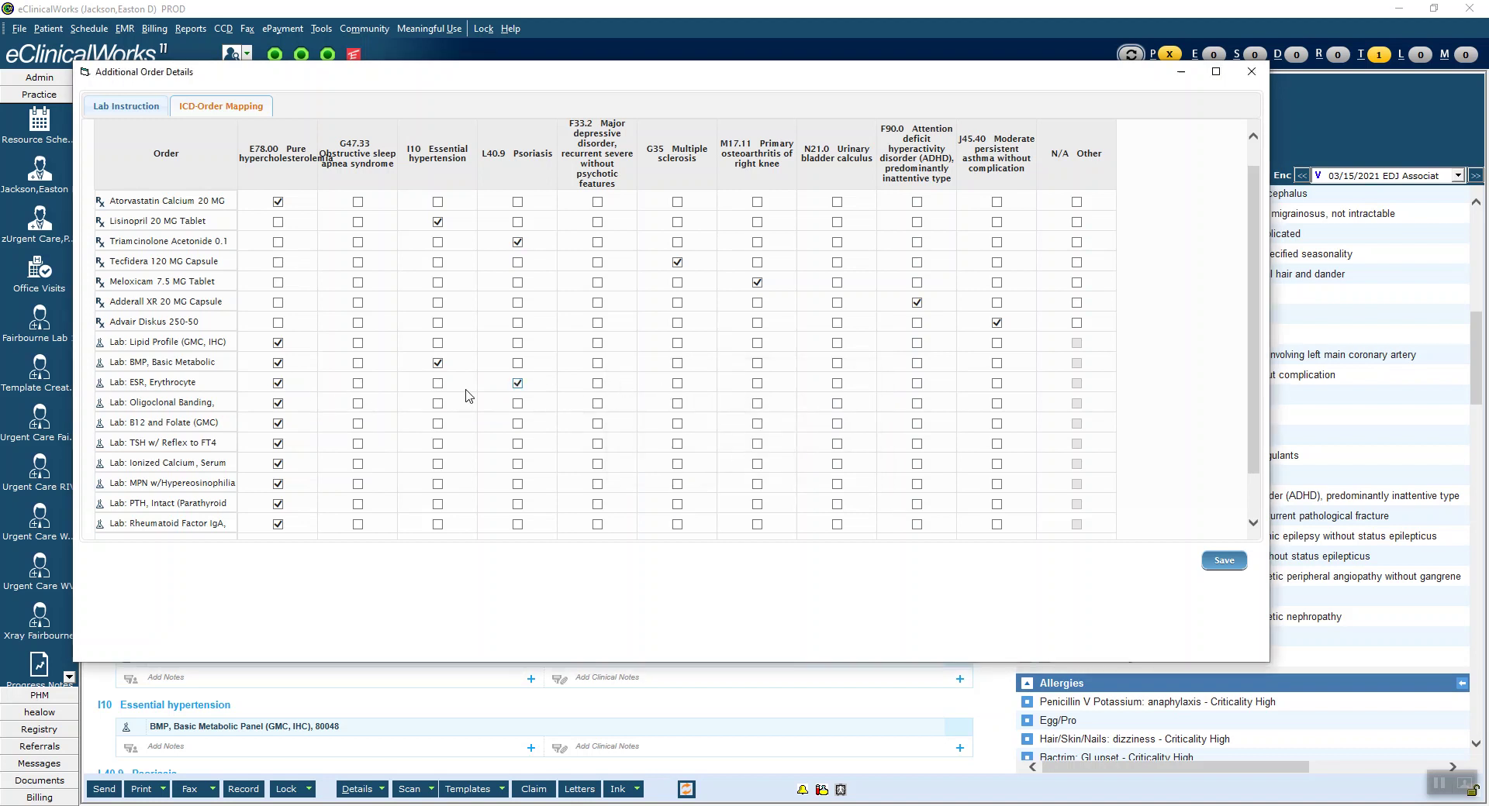
{"action": "left_click", "coordinate": [278, 383]}
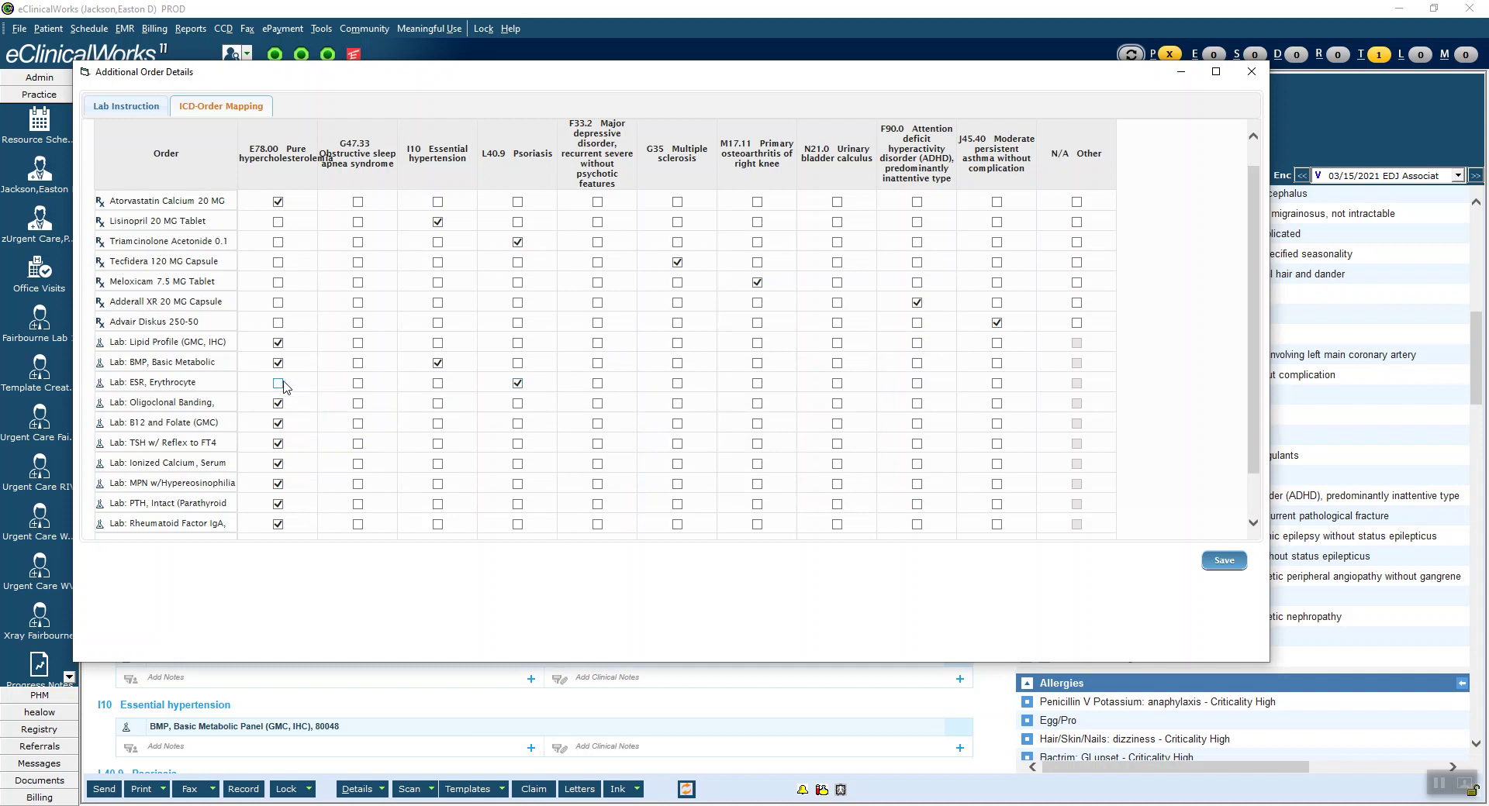
{"action": "left_click", "coordinate": [676, 404]}
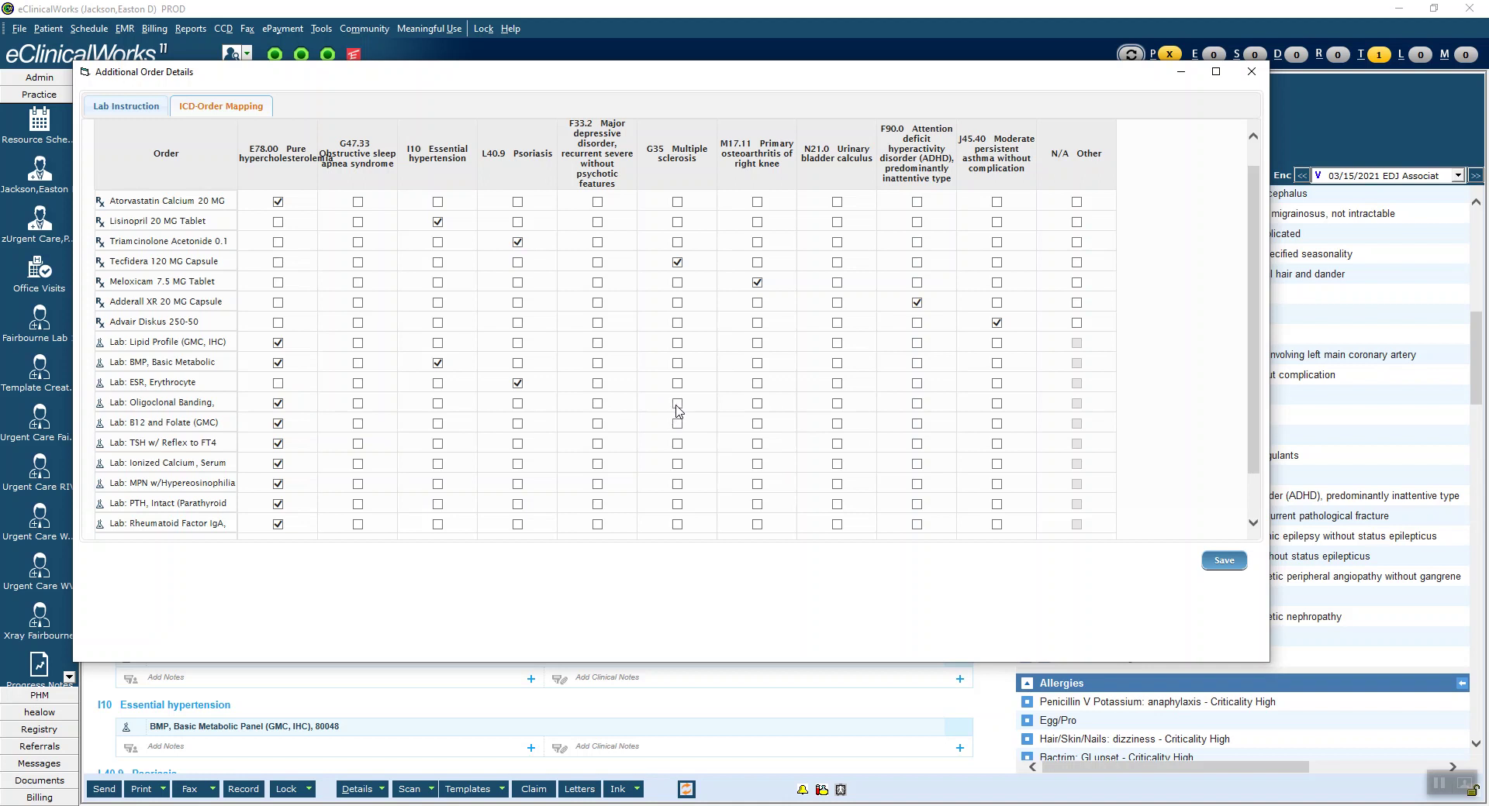
{"action": "left_click", "coordinate": [277, 407]}
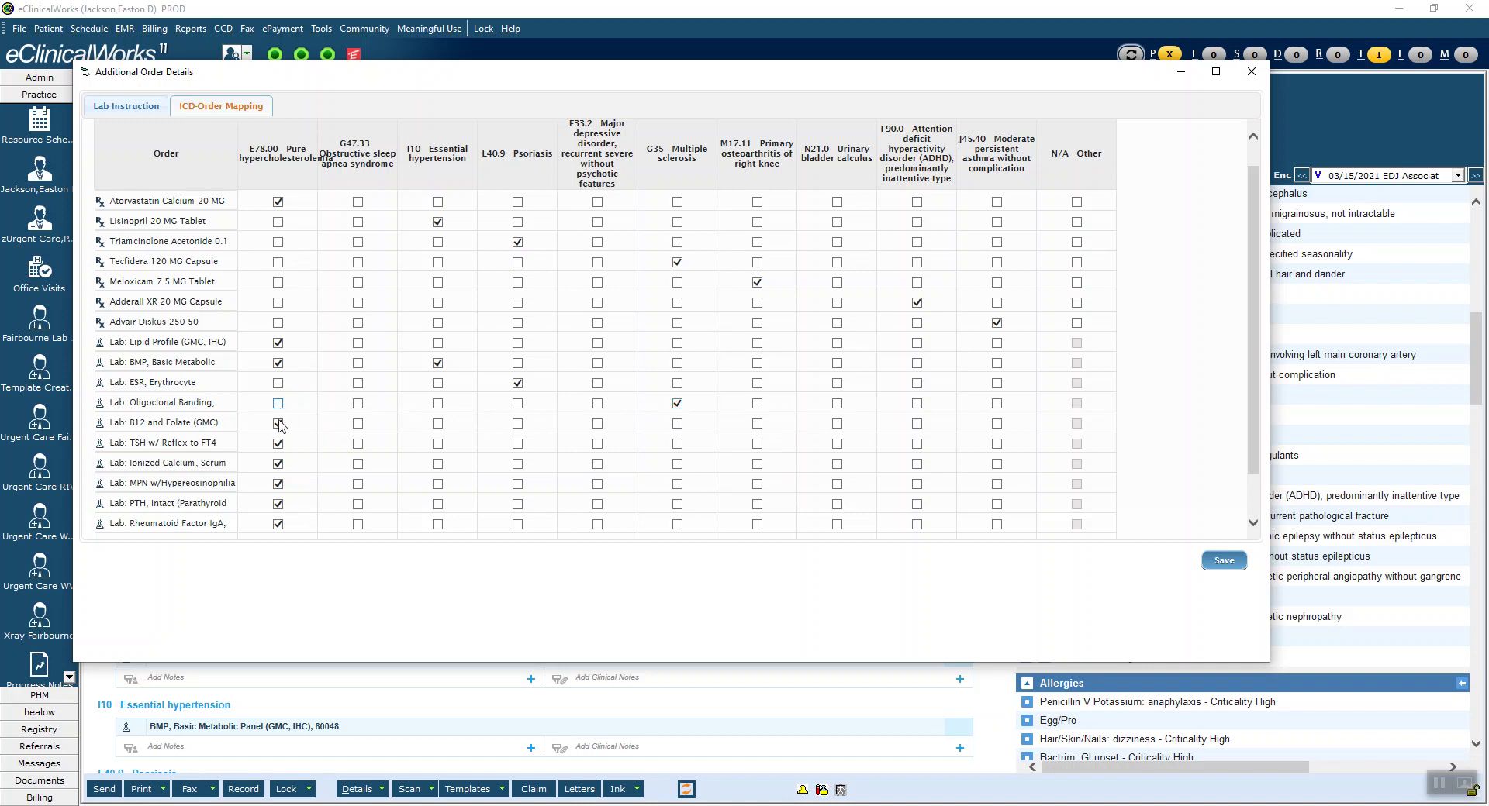
- Remap the B12 and Folate and TSH w/ Reflex to FT4 labs to F33.2 Major depressive disorder, removing E78.00 from both
{"action": "left_click", "coordinate": [597, 424]}
{"action": "left_click", "coordinate": [597, 443]}
{"action": "left_click", "coordinate": [278, 444]}
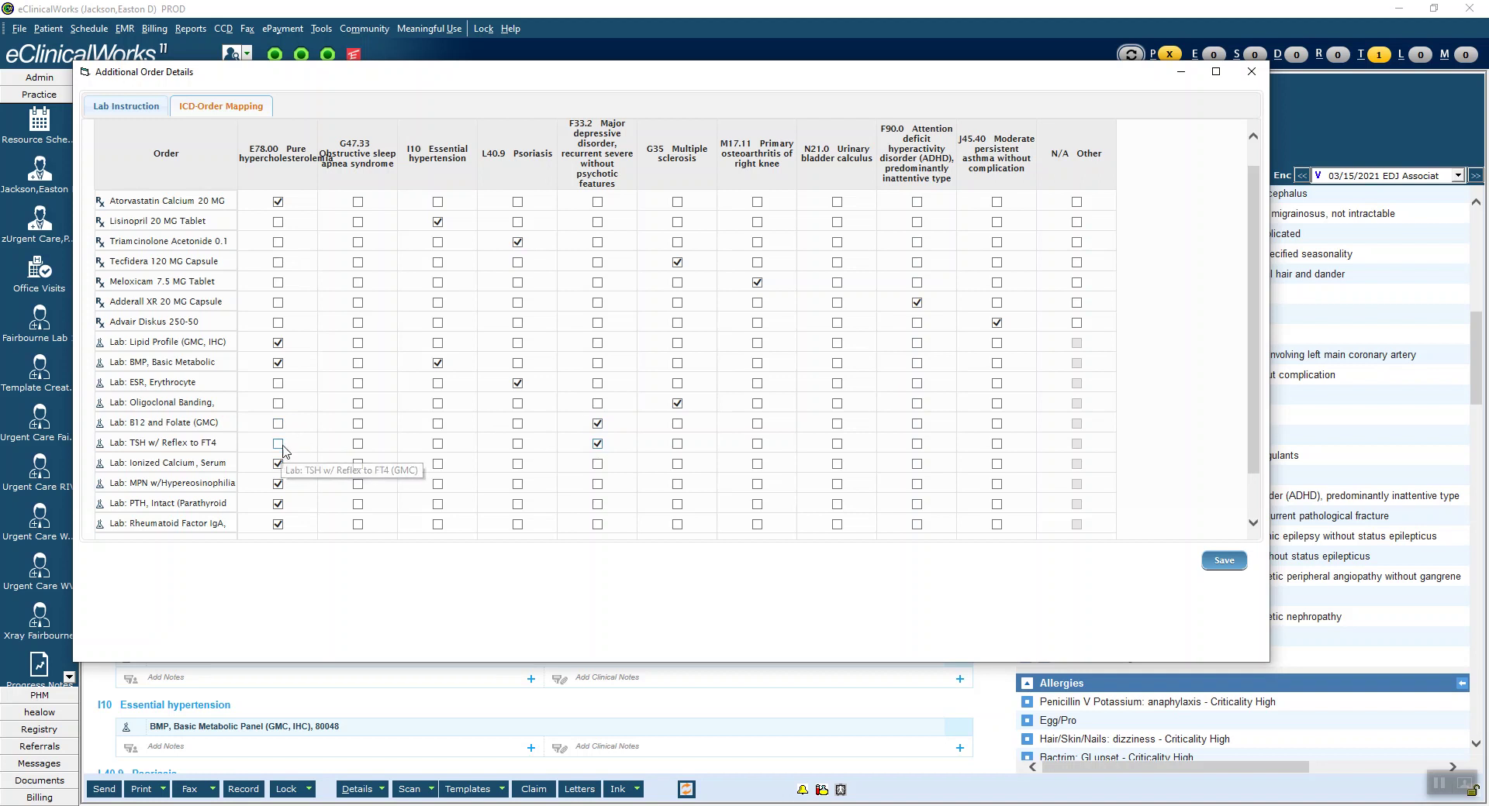
- Remap the Ionized Calcium lab to N21.0 Urinary bladder calculus and the MPN w/Hypereosinophilia lab to J45.40 Moderate persistent asthma, removing E78.00 from both
{"action": "left_click", "coordinate": [837, 464]}
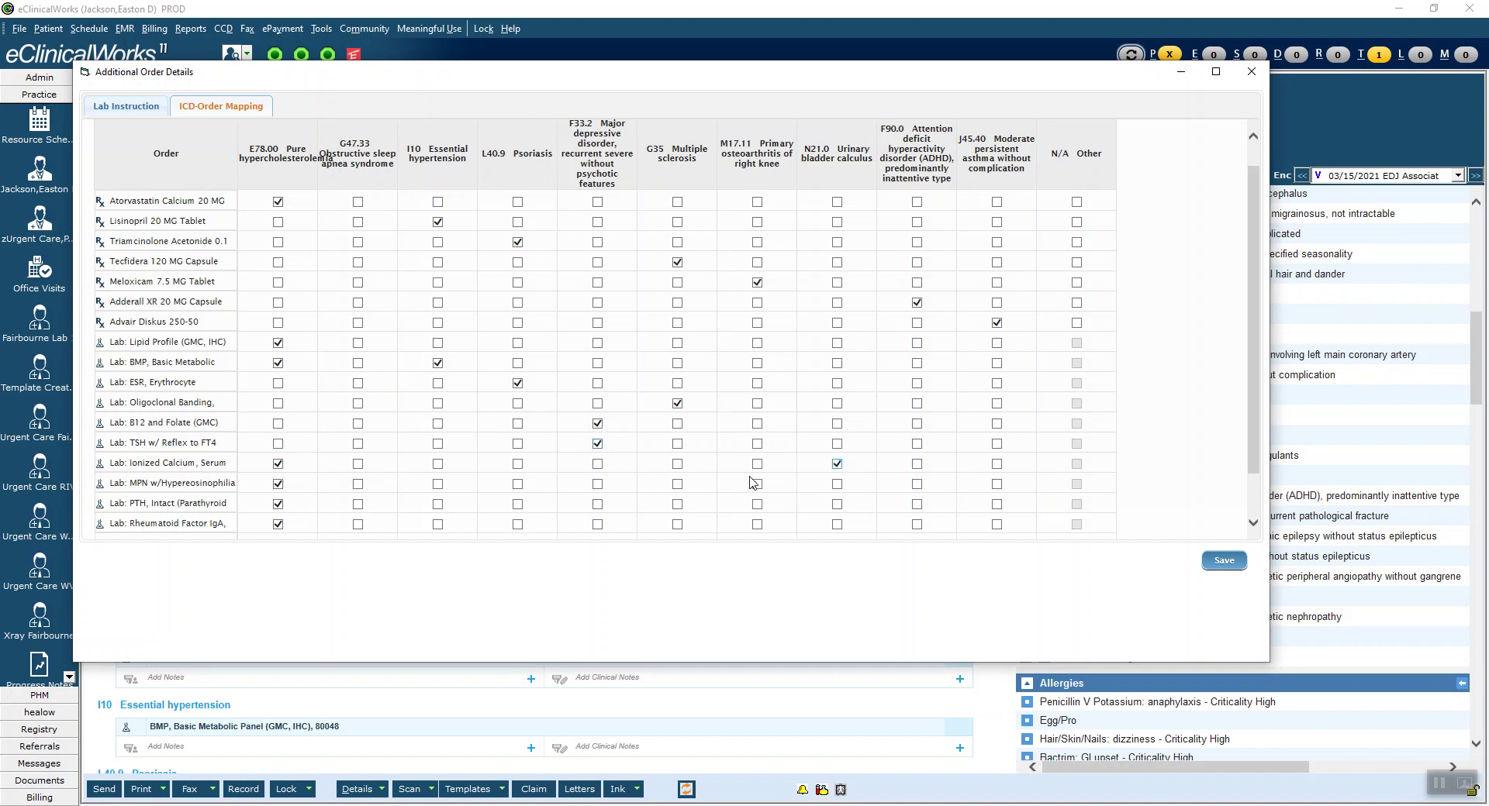
{"action": "left_click", "coordinate": [278, 465]}
{"action": "left_click", "coordinate": [277, 483]}
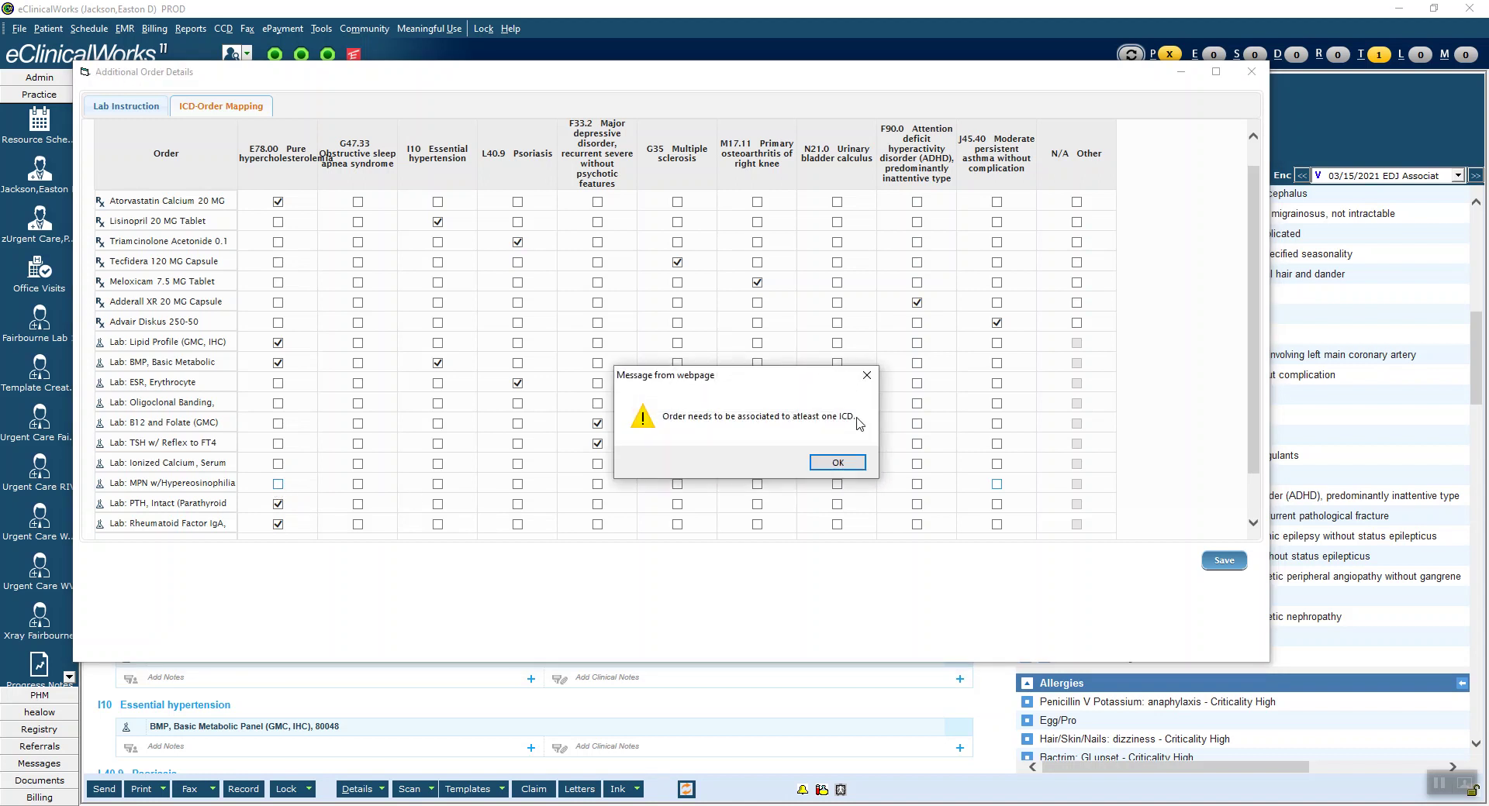
{"action": "left_click", "coordinate": [840, 462]}
{"action": "left_click", "coordinate": [997, 484]}
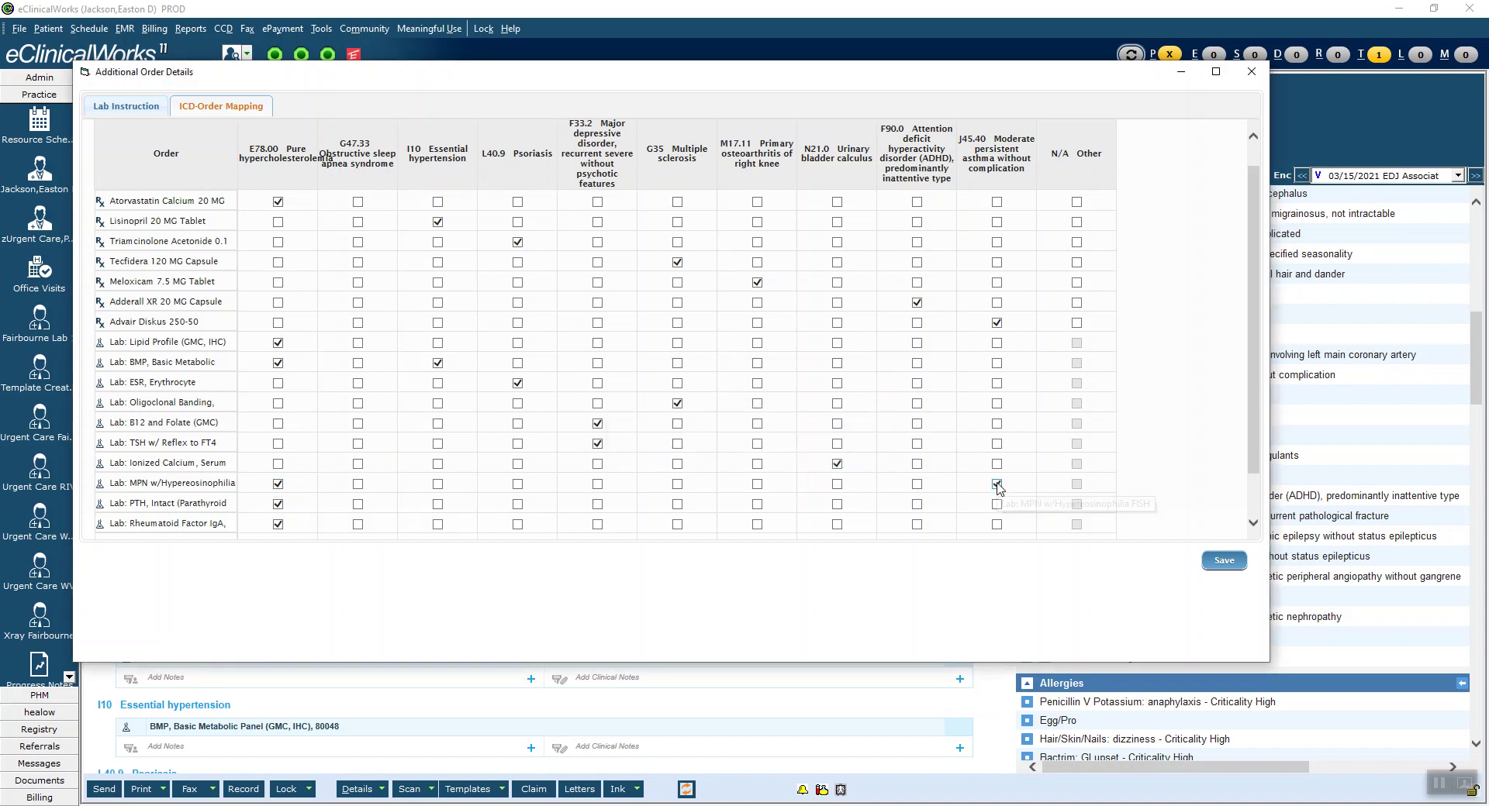
{"action": "left_click", "coordinate": [278, 485]}
- Add N21.0 to the PTH, Intact lab alongside E78.00, remap the Rheumatoid Factor lab to L40.9 Psoriasis, and save the mapping
{"action": "left_click", "coordinate": [838, 505]}
{"action": "left_click", "coordinate": [277, 524]}
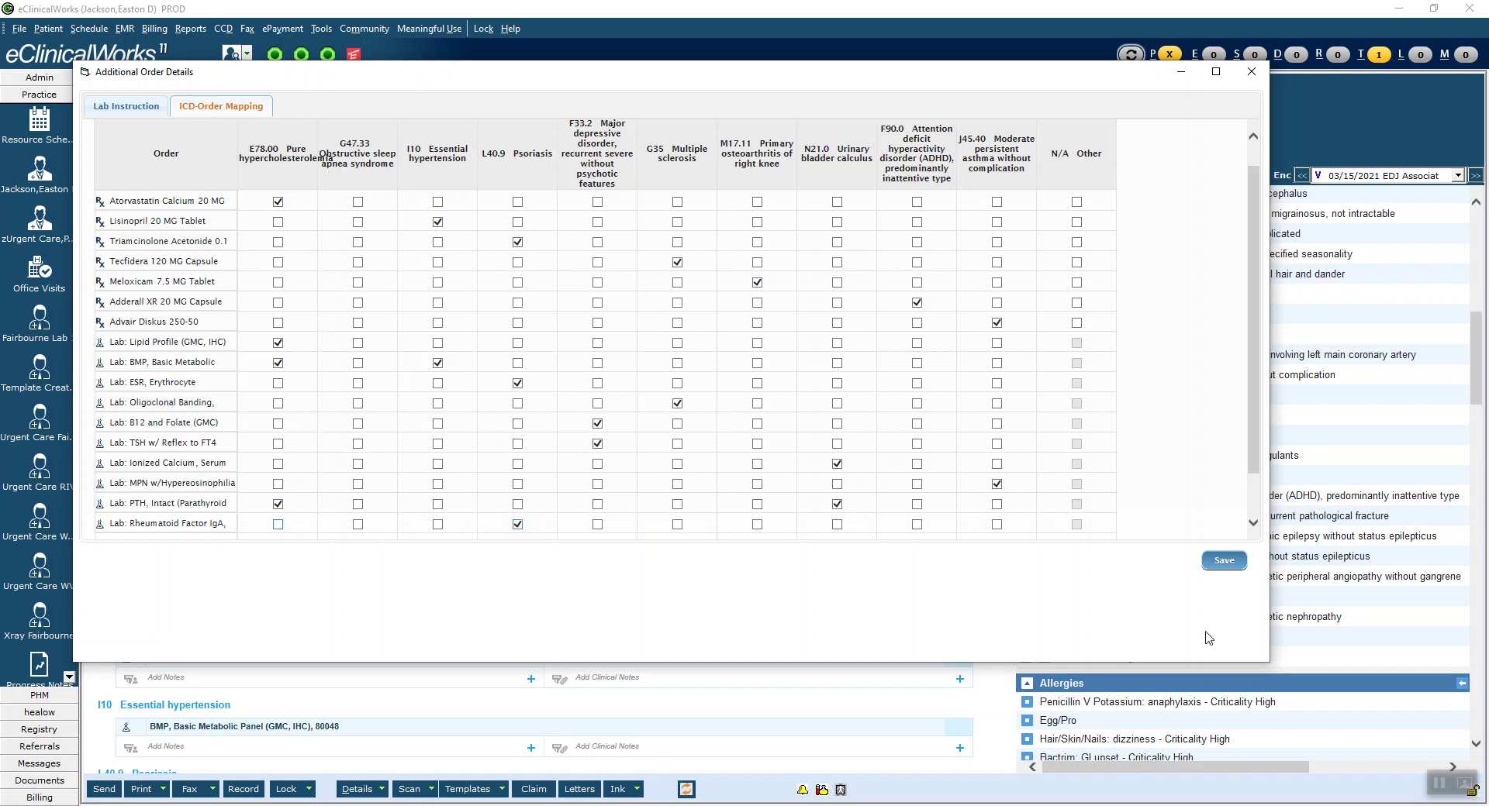
{"action": "left_click", "coordinate": [1224, 571]}
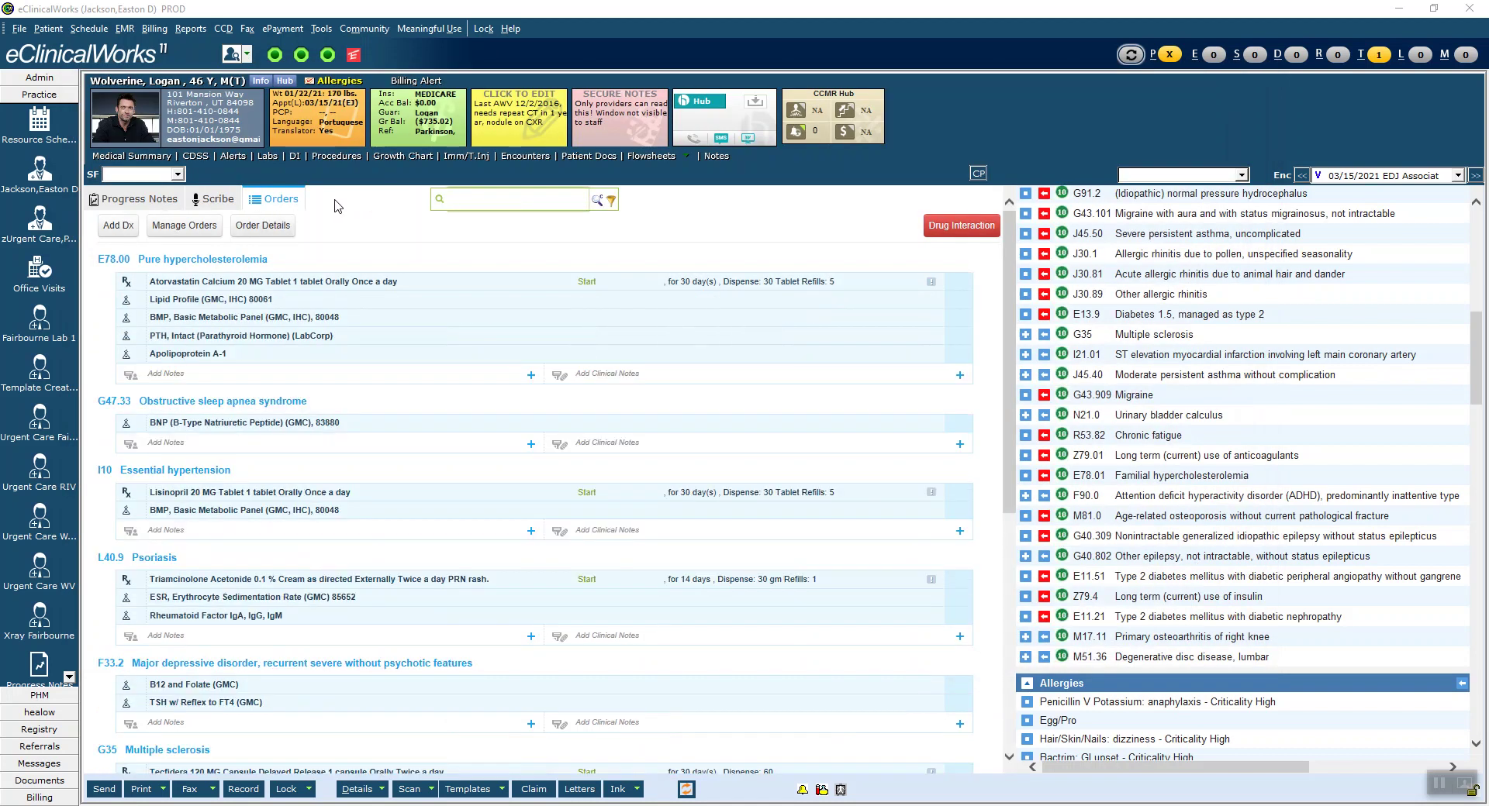
- Review the Treatment plan in the progress note to check which medications and labs are listed under each diagnosis
{"action": "left_click", "coordinate": [137, 200]}
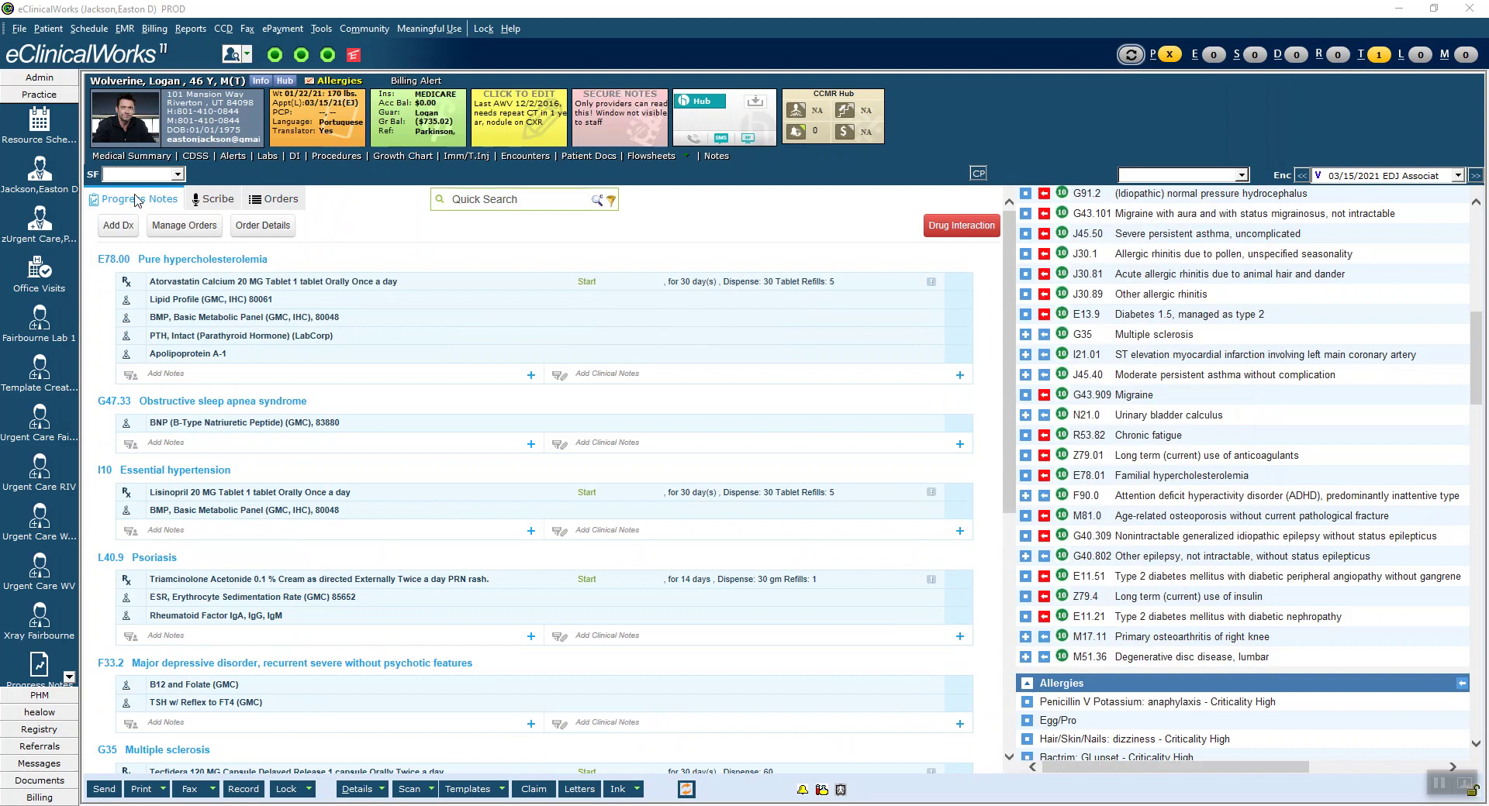
{"action": "scroll", "coordinate": [297, 233], "scroll_direction": "down", "scroll_amount": 10}
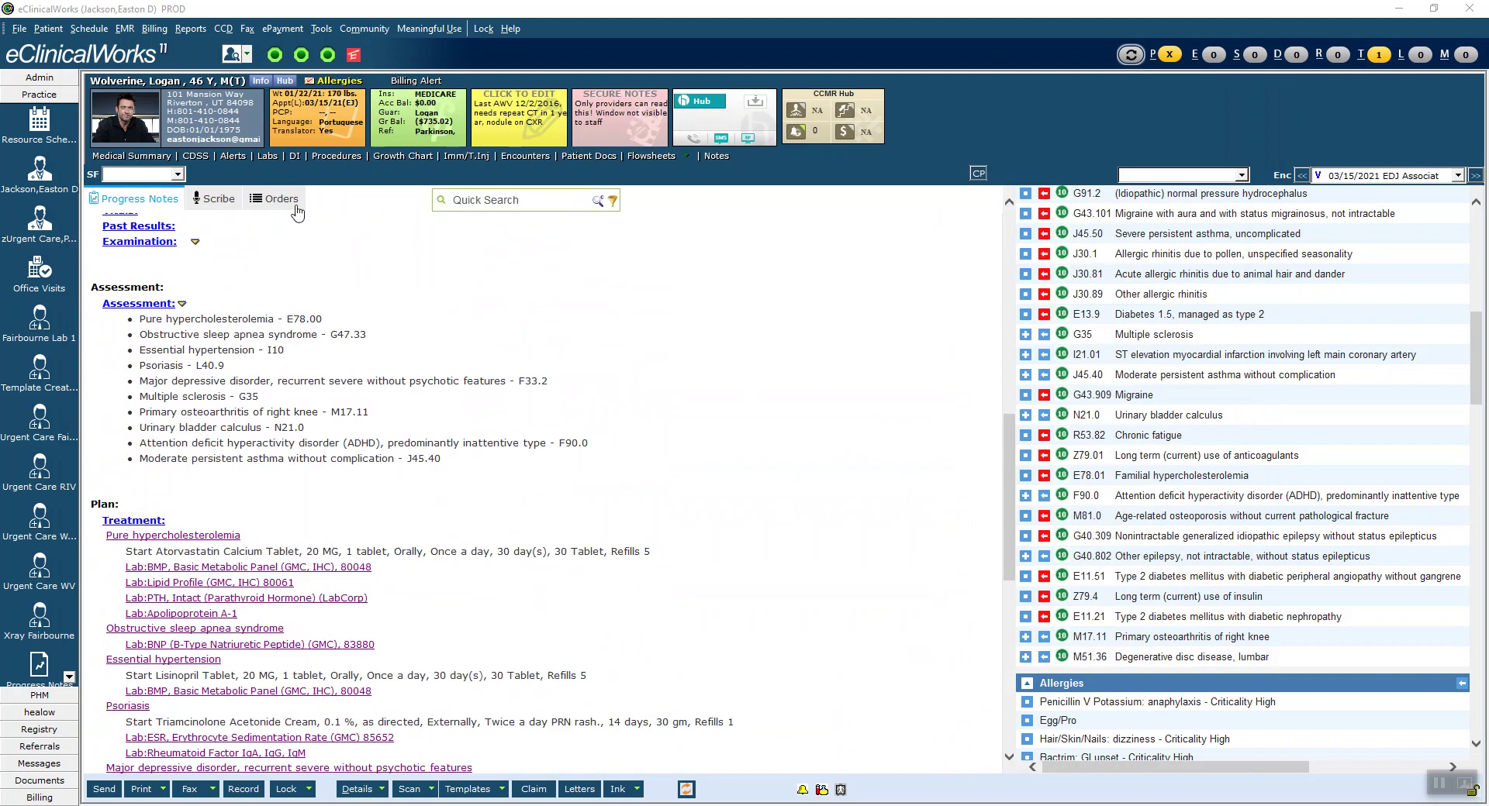
{"action": "scroll", "coordinate": [715, 394], "scroll_direction": "down", "scroll_amount": 5}
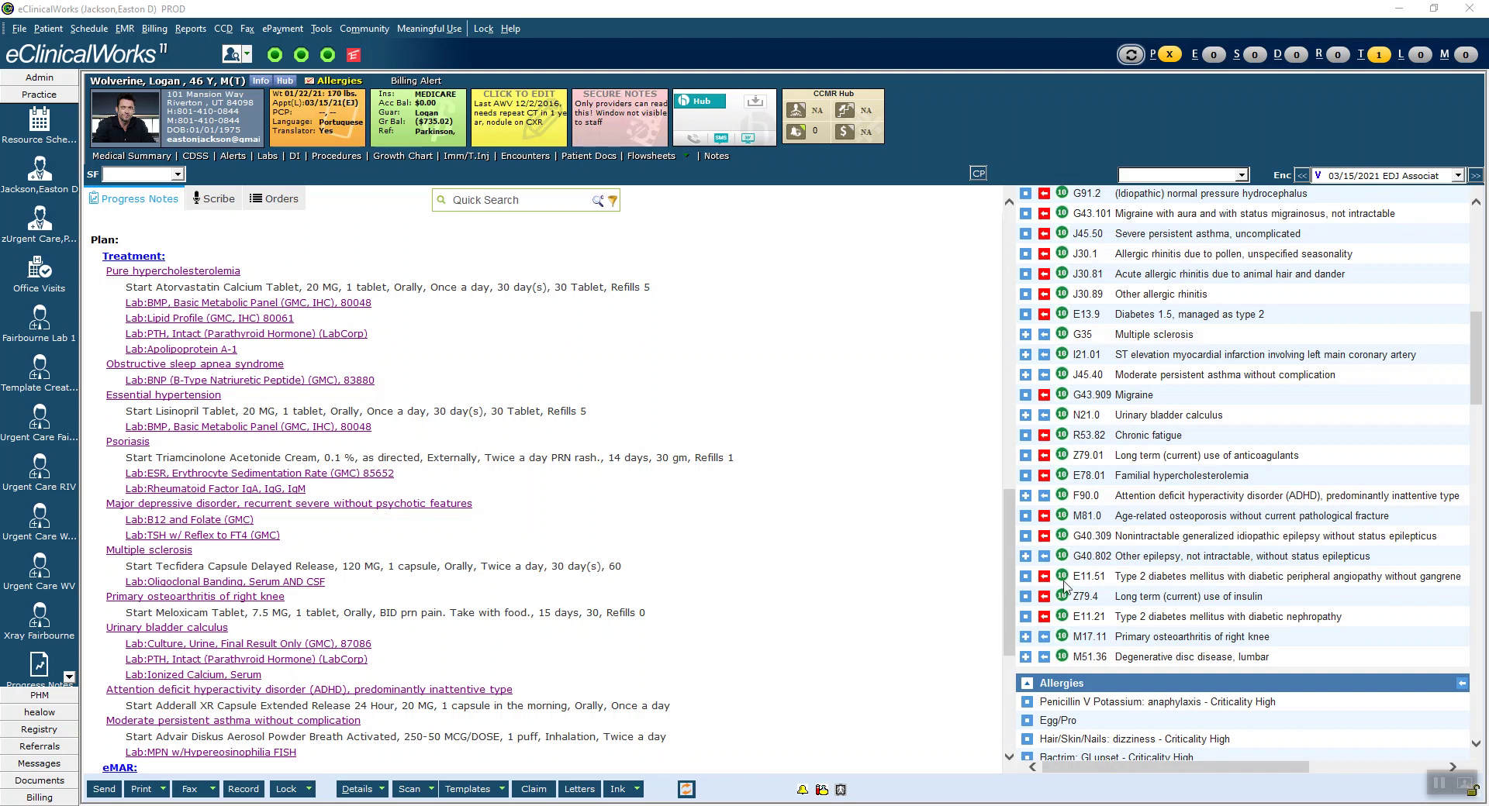
{"action": "mouse_move", "coordinate": [1006, 590]}
{"action": "left_mouse_down"}
{"action": "mouse_move", "coordinate": [1007, 643]}
{"action": "mouse_move", "coordinate": [1012, 604]}
{"action": "left_mouse_up"}
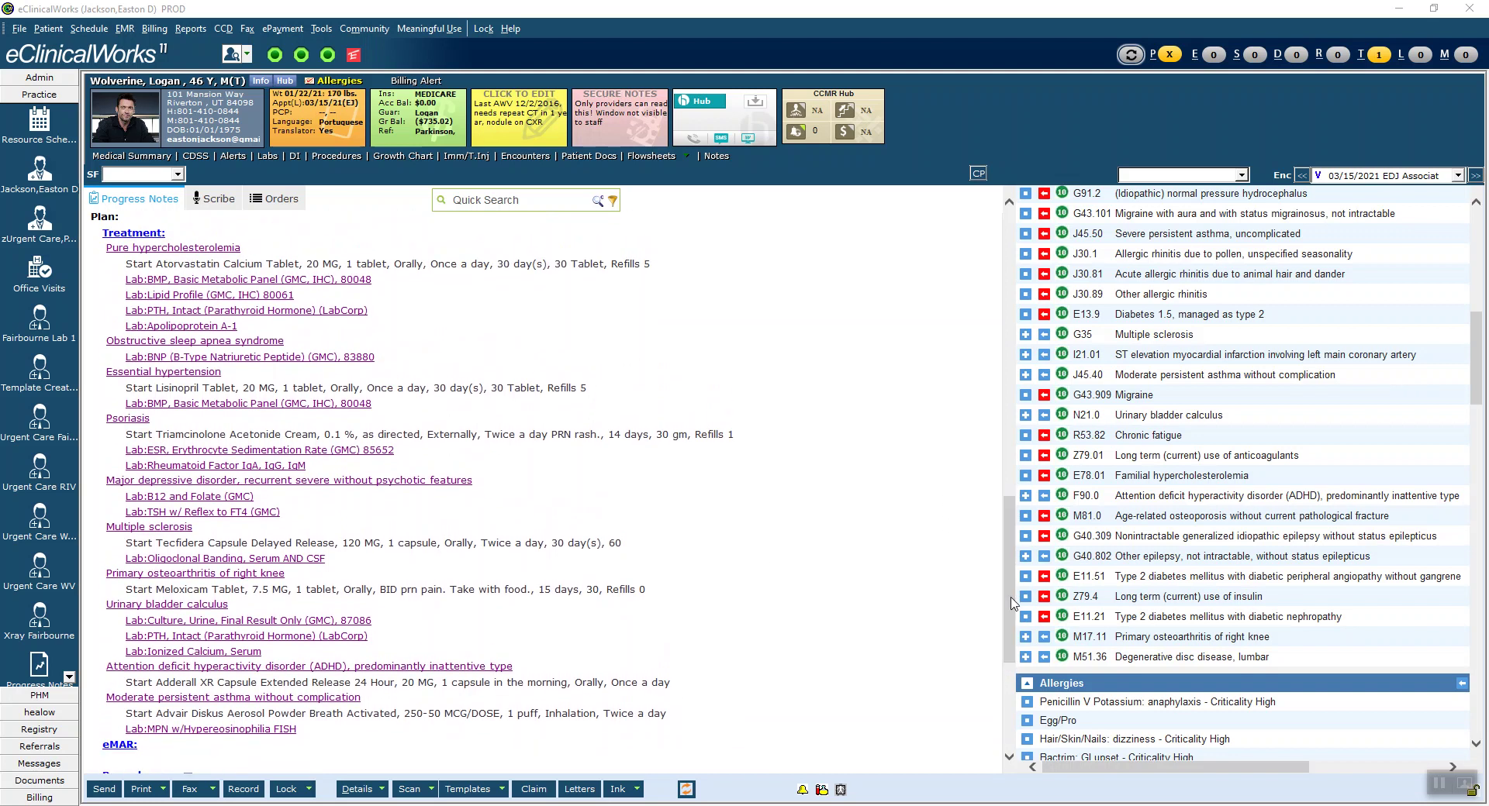